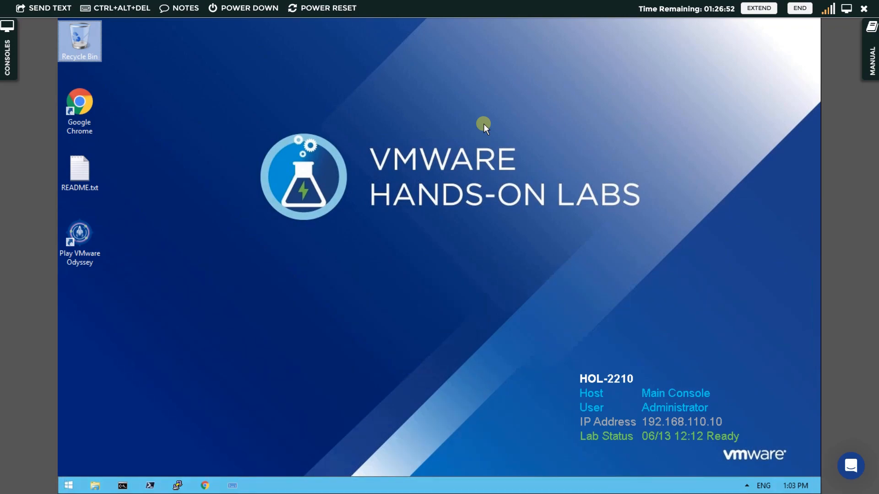
Open Google Chrome and load the vCenter address vcsa-01a.corp.local in a new tab.
left_click(80, 105)
double_click(81, 105)
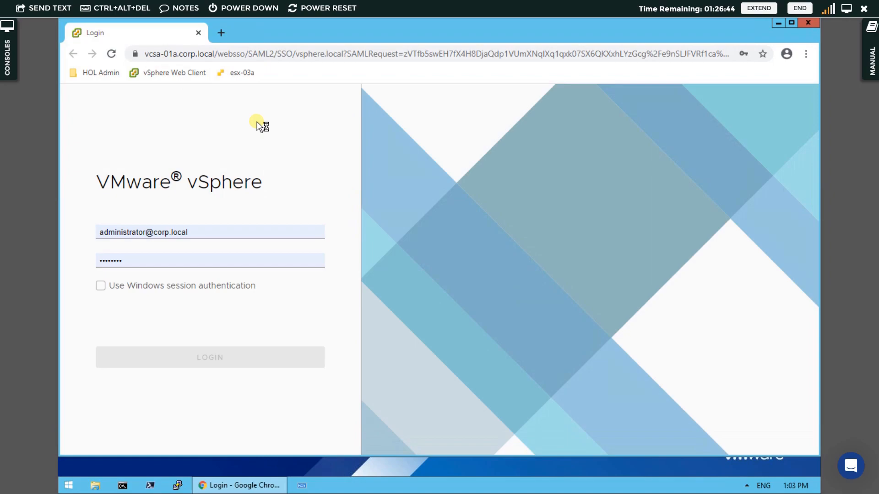
left_click(217, 32)
left_click(199, 29)
left_click(201, 55)
type("vcs")
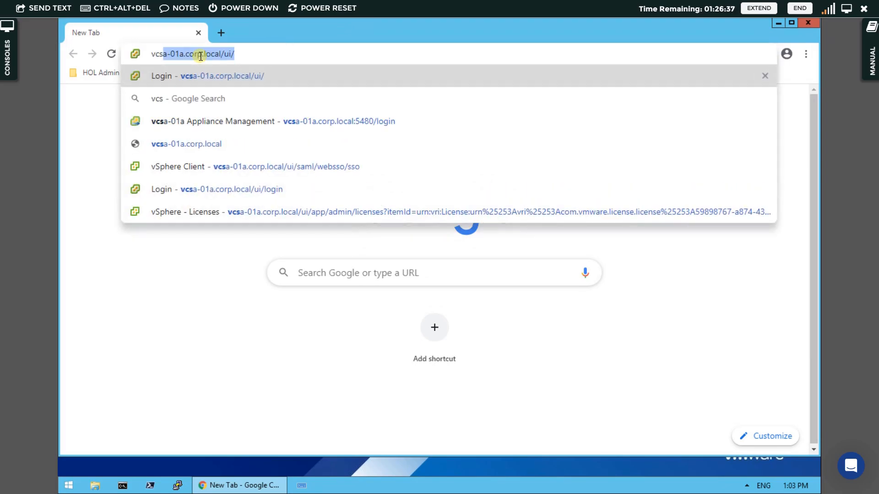
key("Return")
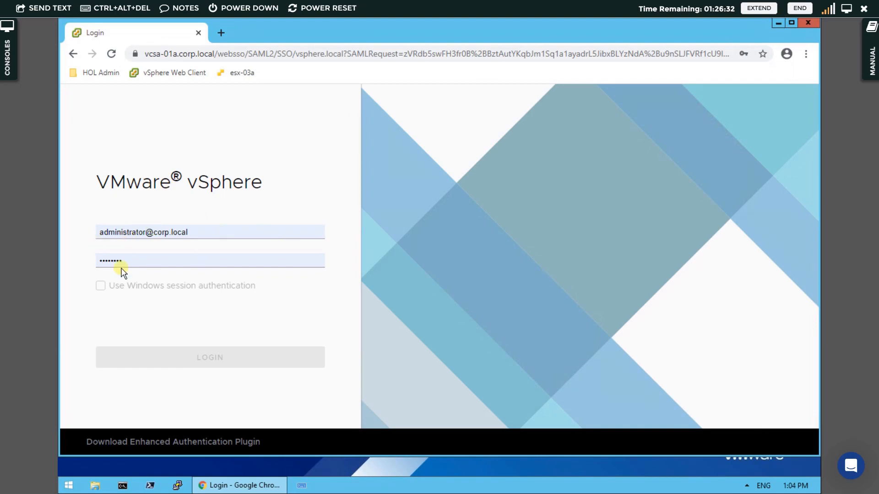
Log in to the vSphere Client with the prefilled administrator credentials.
left_click(191, 319)
left_click(215, 359)
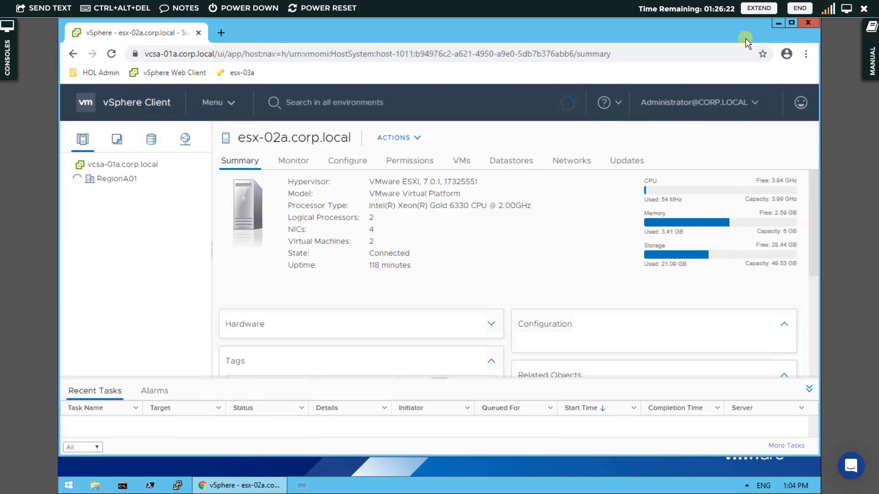
left_click(773, 21)
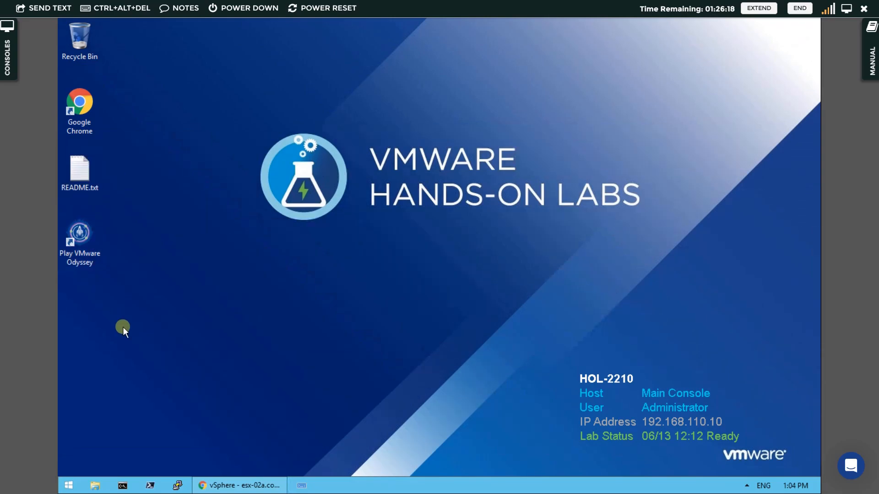
left_click(243, 485)
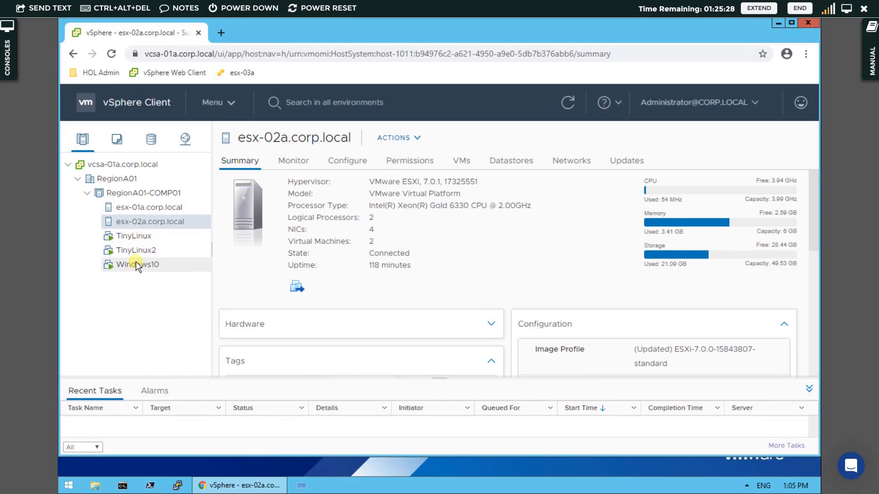
Browse the RegionA01-COMP01 cluster, hosts esx-01a and esx-02a, and the TinyLinux, TinyLinux2 and Windows10 VMs.
left_click(140, 195)
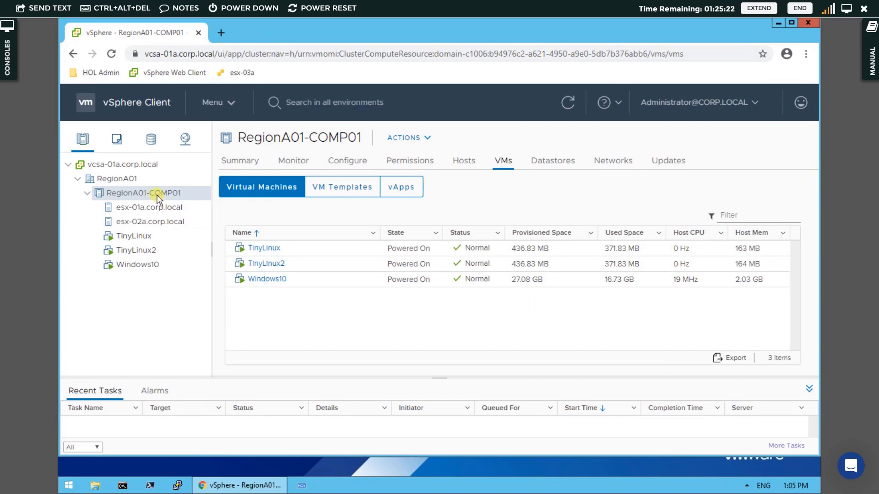
left_click(135, 211)
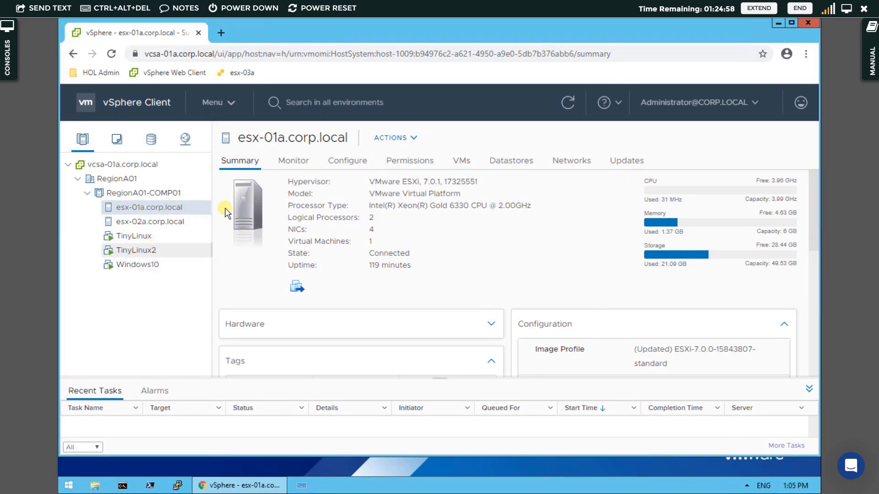
left_click(464, 162)
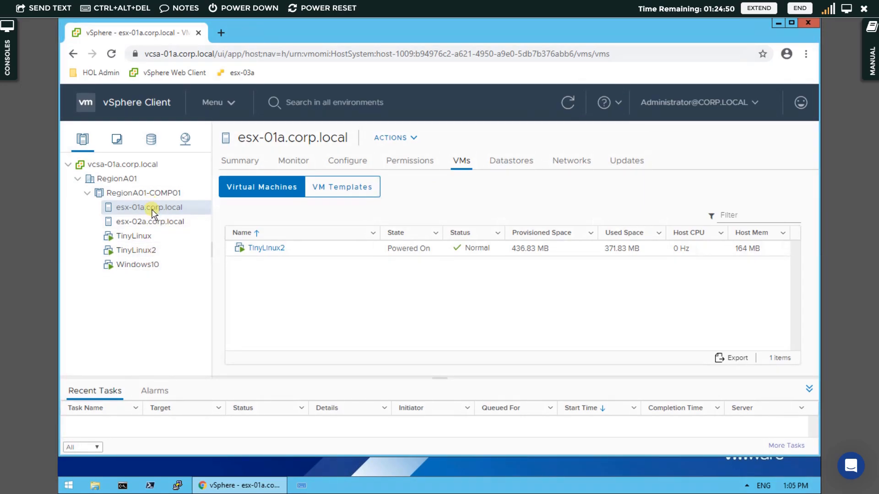
left_click(155, 224)
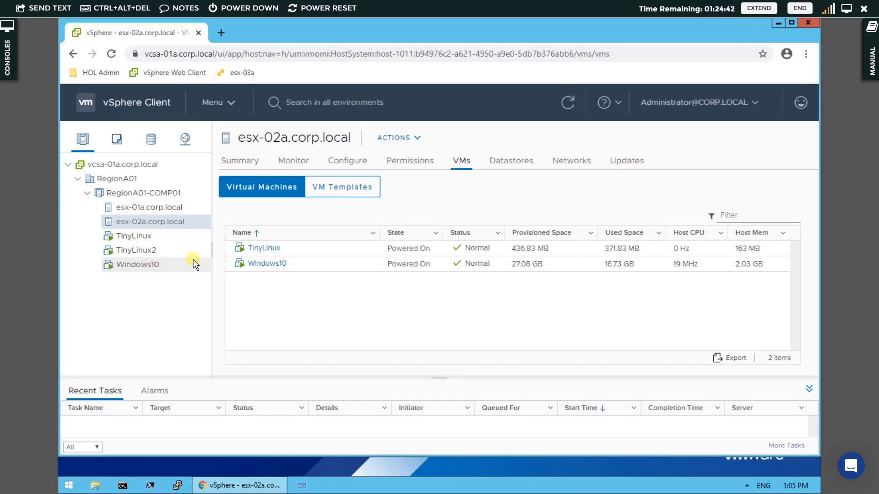
left_click(153, 241)
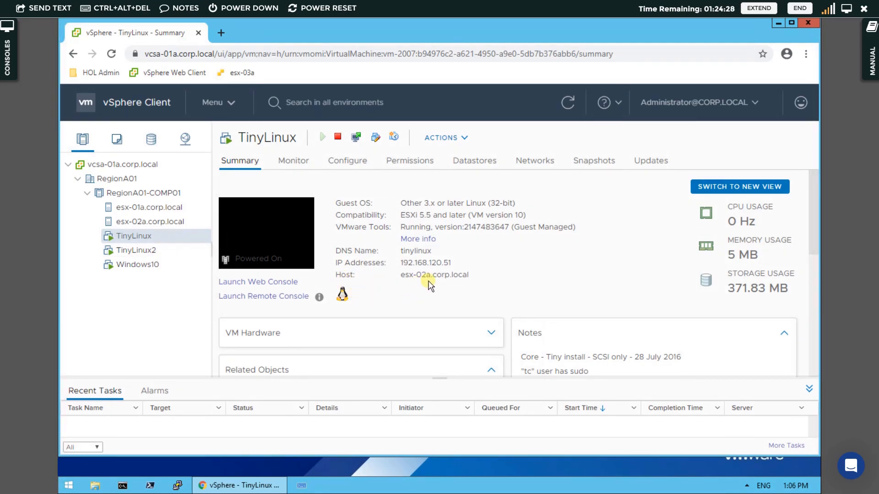
left_click(127, 253)
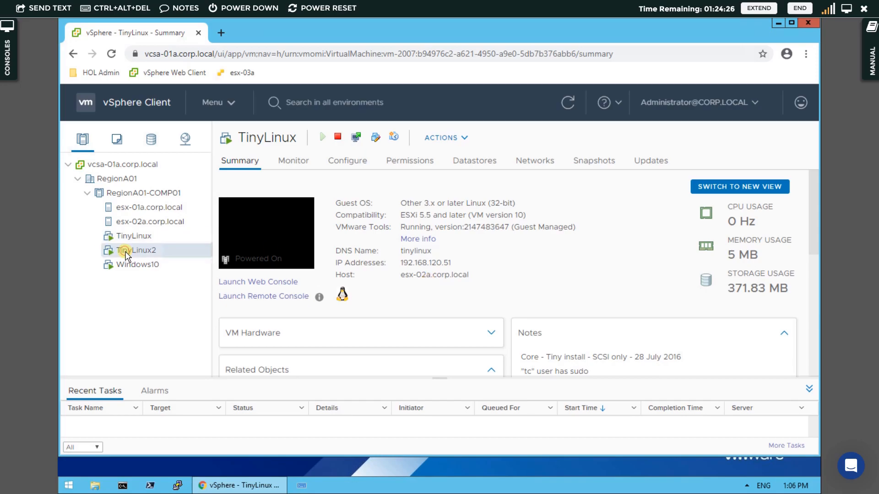
left_click(152, 265)
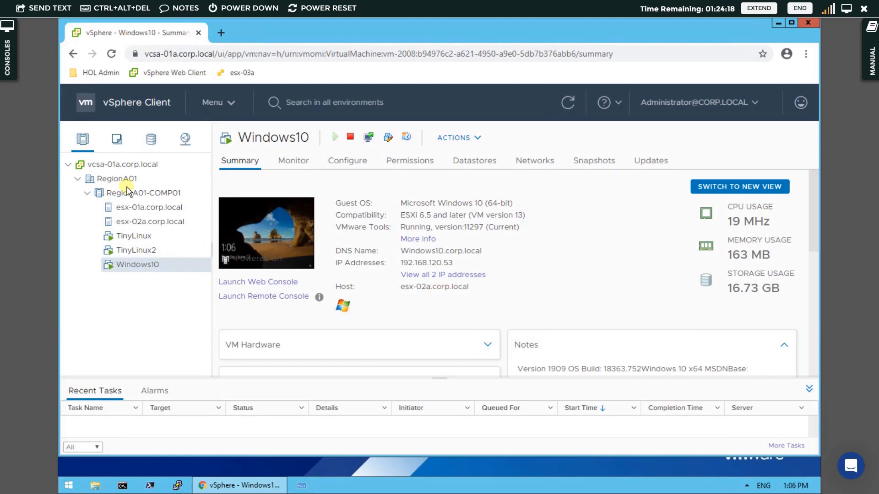
Expand RegionA01 in the VMs and Templates, Storage and Networking inventory views.
left_click(116, 144)
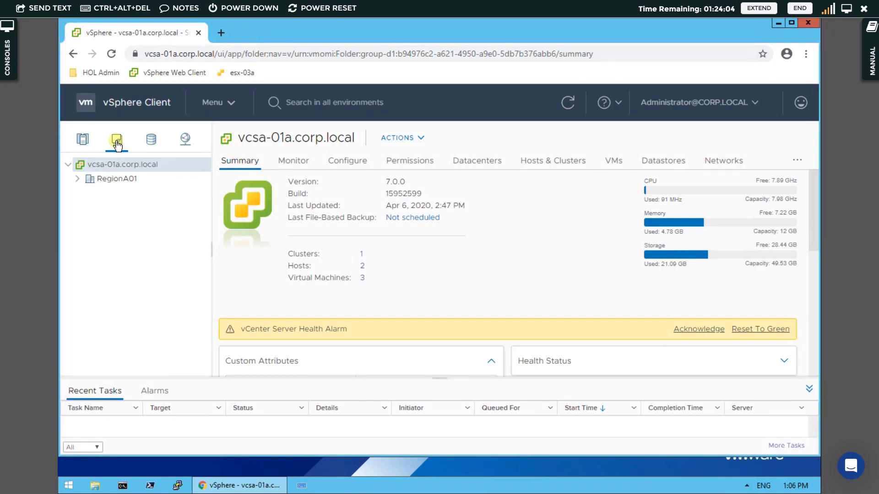
left_click(78, 179)
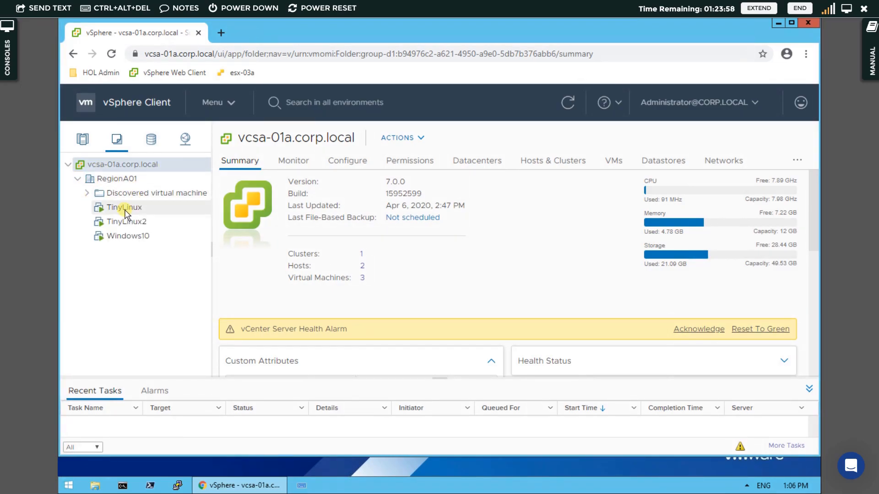
left_click(151, 143)
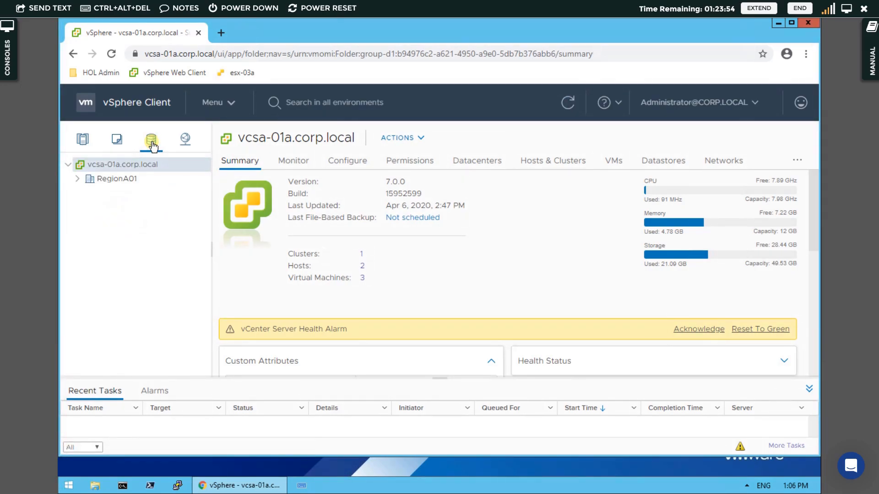
left_click(78, 179)
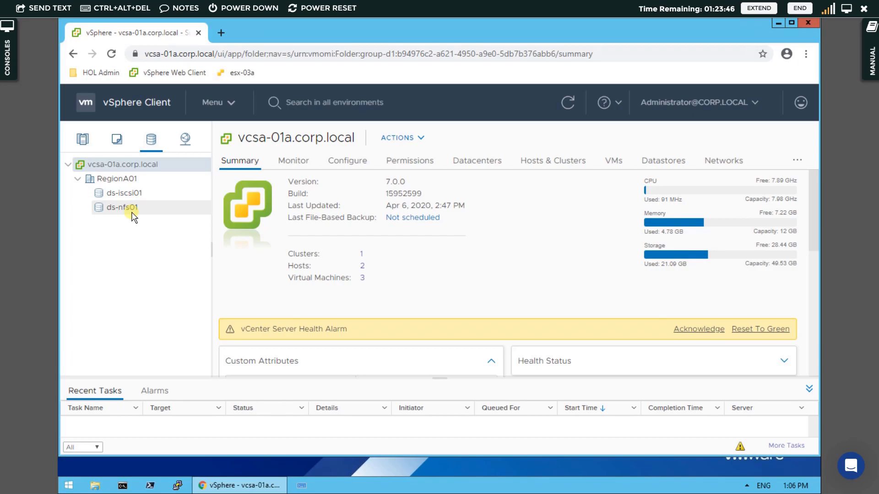
left_click(186, 141)
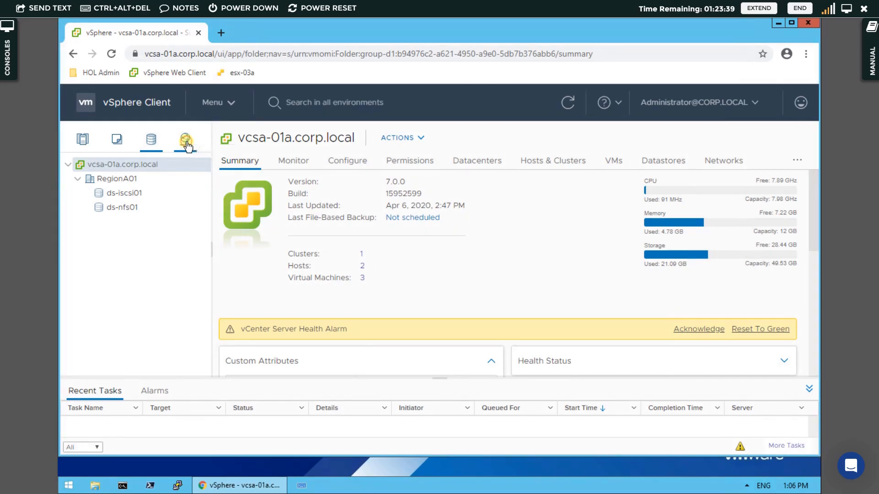
left_click(78, 179)
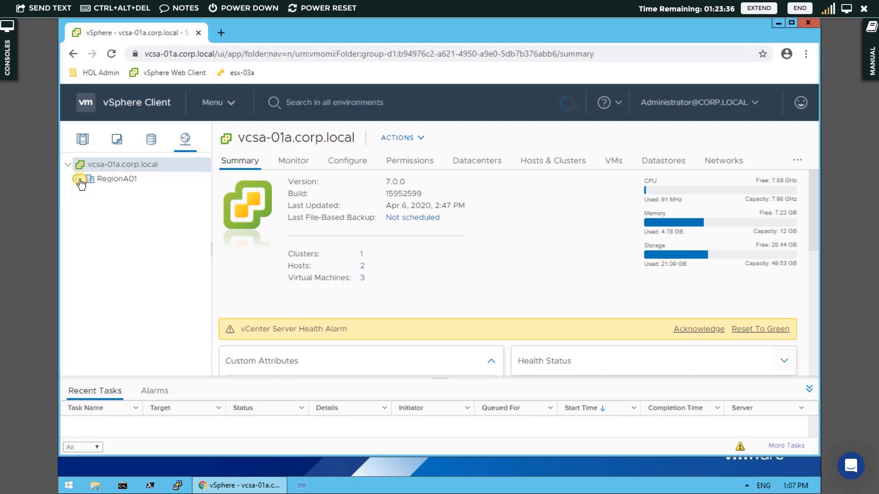
Open Licensing from the home shortcuts and select the VMware vCenter Server 7 Standard license.
left_click(148, 104)
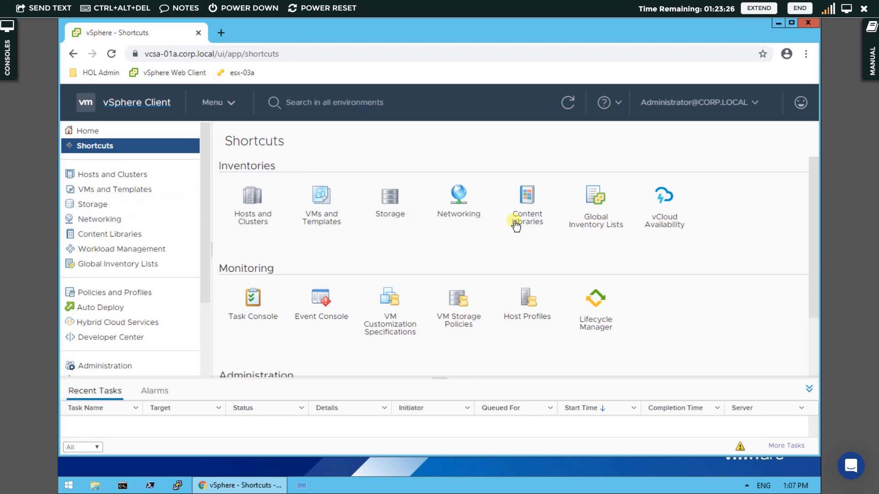
scroll(337, 303, "down", 2)
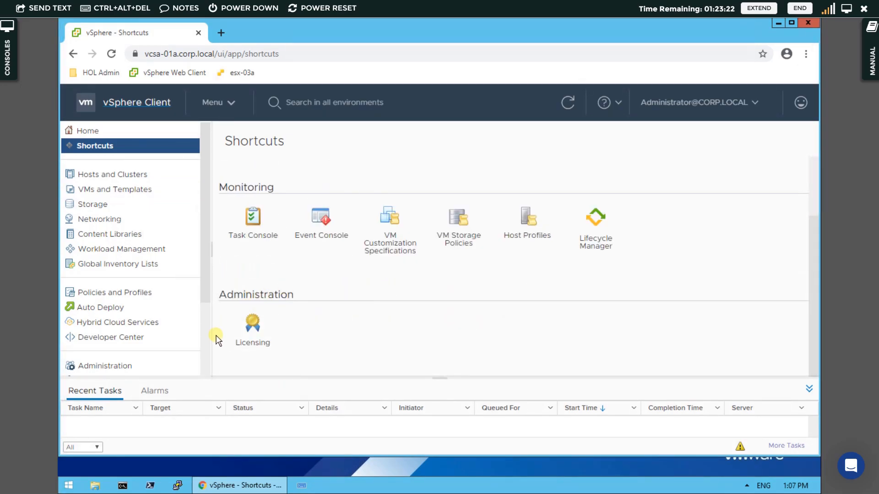
left_click(254, 329)
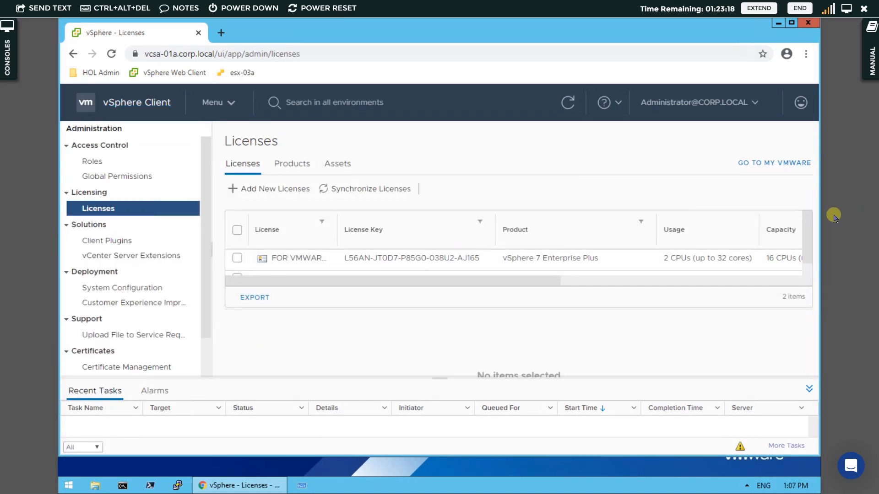
left_click_drag(809, 226, 805, 271)
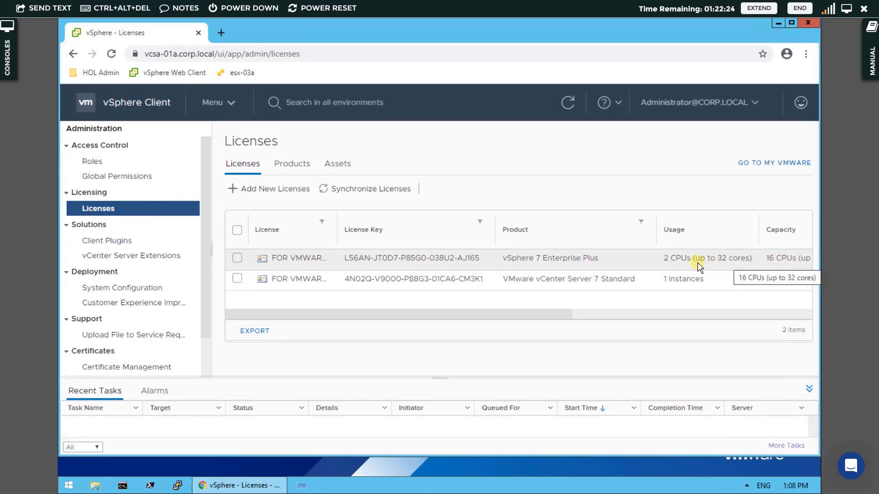
left_click(483, 277)
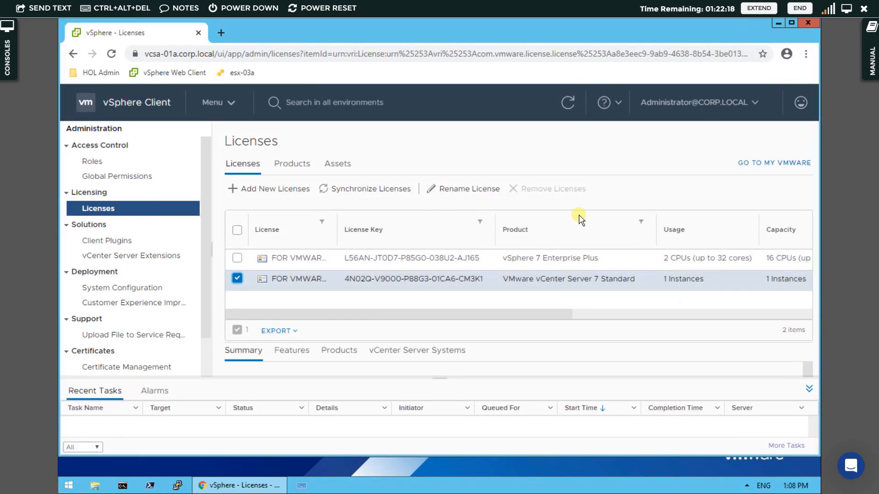
Review the licensed assets for vCenter Server systems and hosts, then return to the licenses list.
left_click(341, 166)
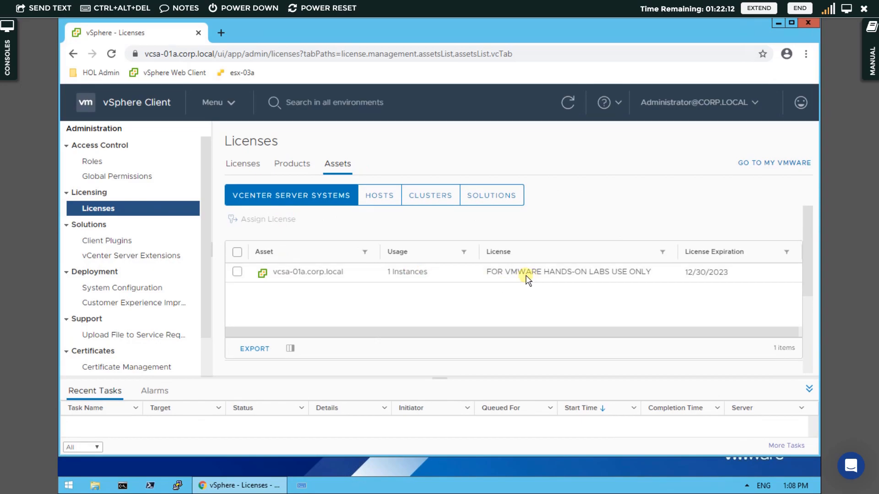
left_click(233, 172)
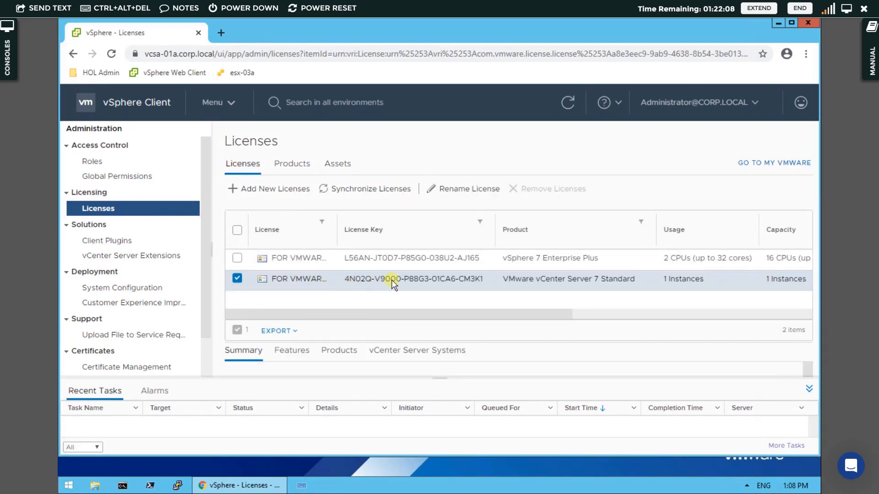
left_click(335, 166)
left_click(376, 197)
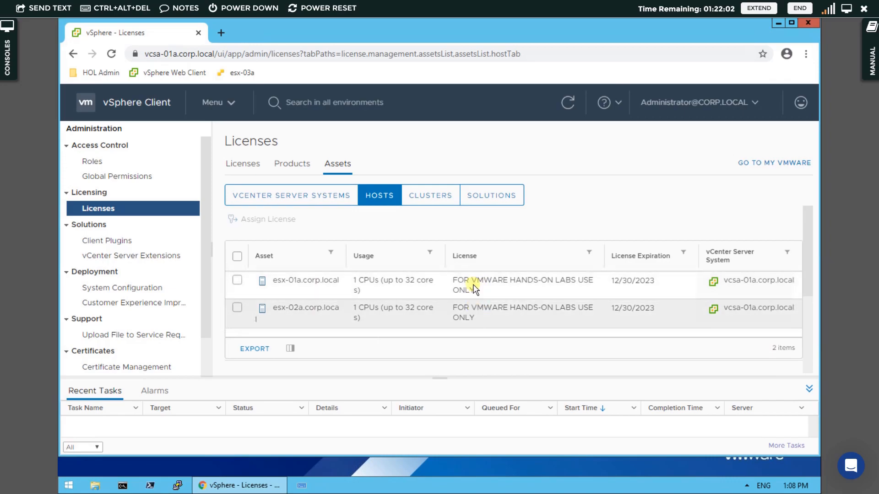
left_click(243, 164)
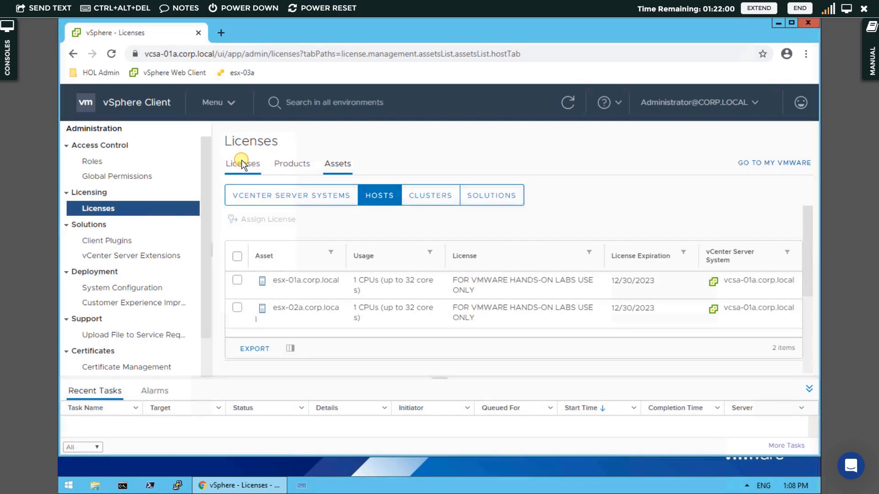
Start the New Virtual Machine wizard on host esx-01a.corp.local and choose to create a new virtual machine.
left_click(129, 103)
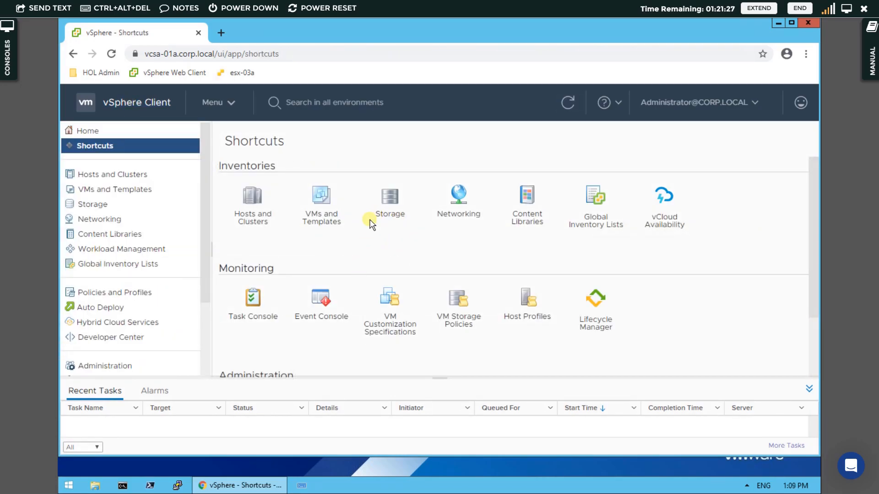
left_click(250, 198)
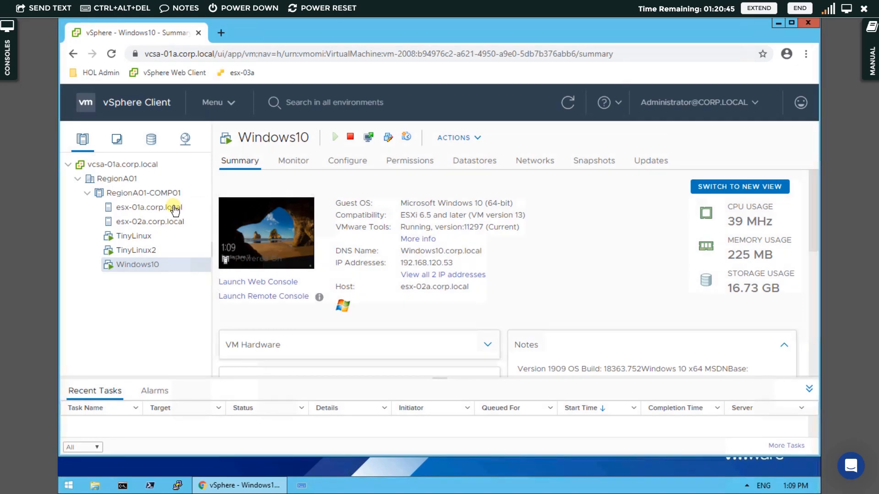
left_click(143, 213)
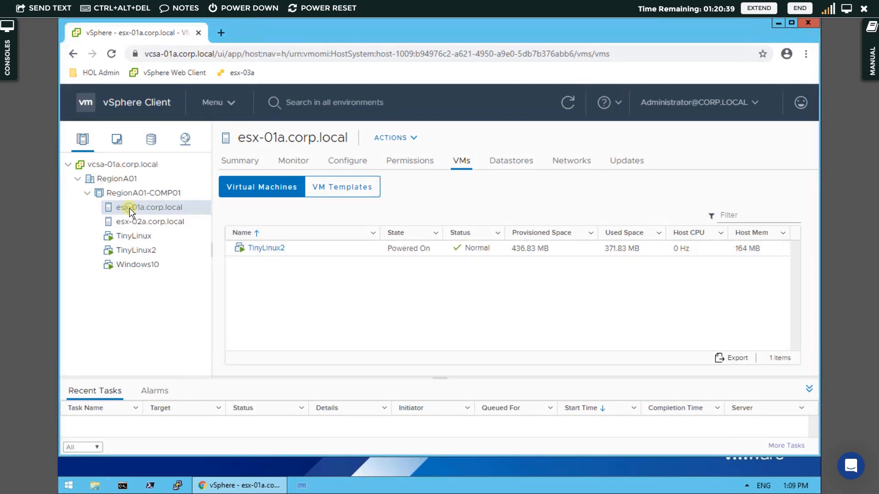
right_click(129, 209)
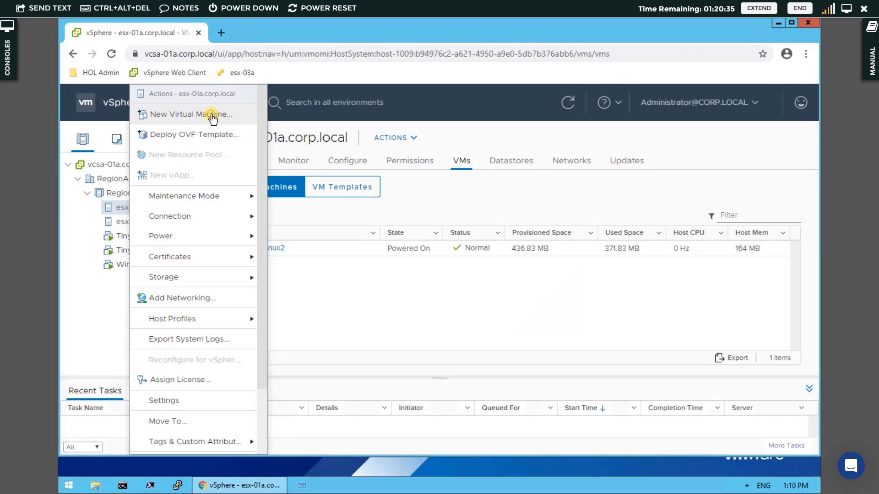
left_click(212, 115)
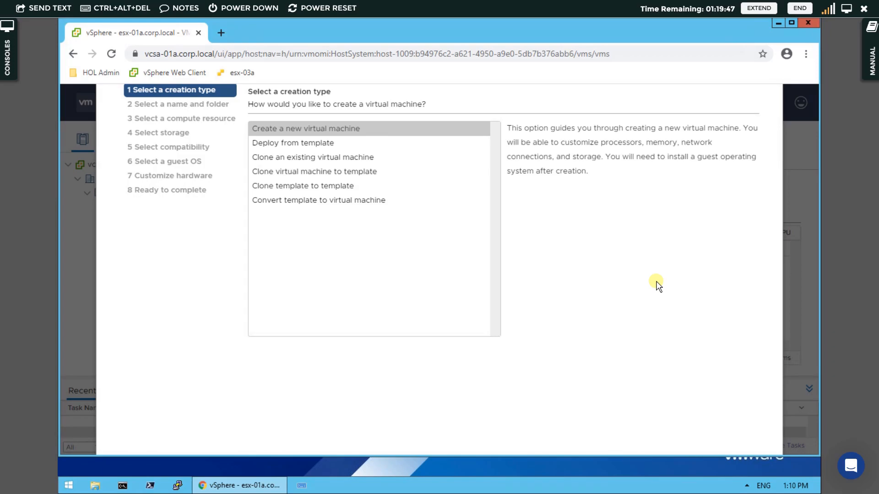
key("ctrl+minus")
key("ctrl+minus")
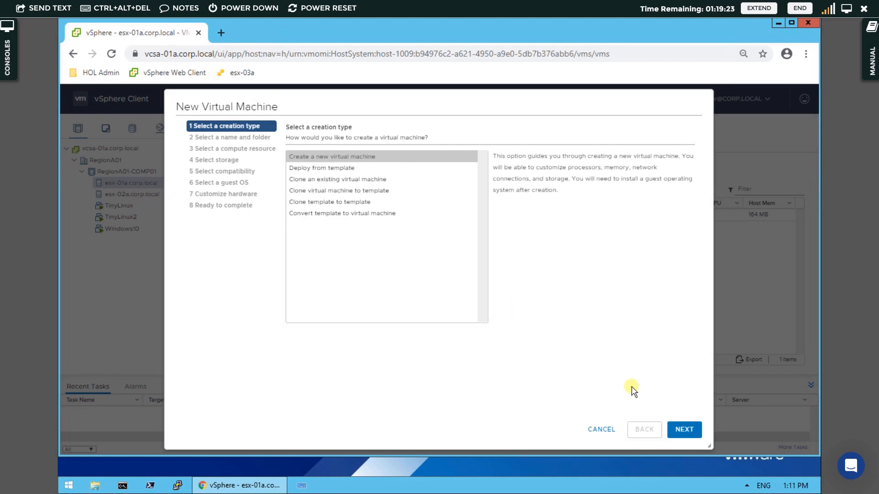
left_click(684, 430)
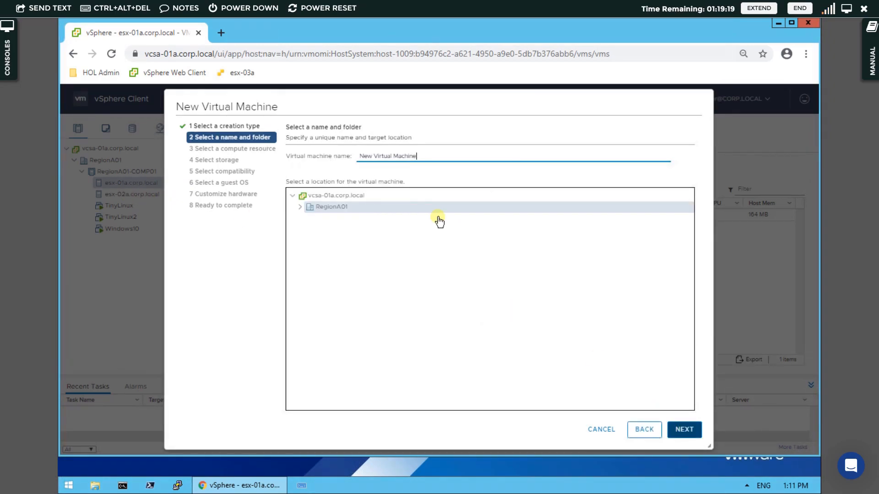
Name the new virtual machine Photon-Linux and place it in the RegionA01 folder.
left_click(442, 155)
key("ctrl+a")
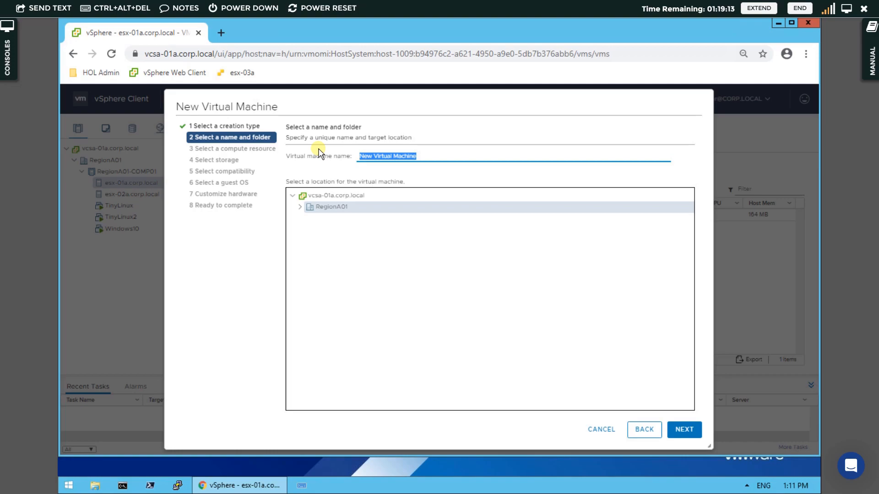
type("Photon-Linux")
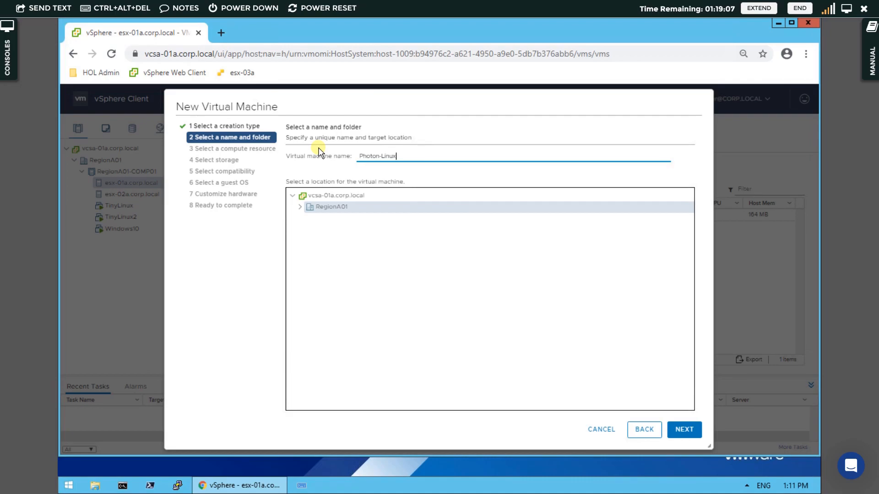
left_click(301, 207)
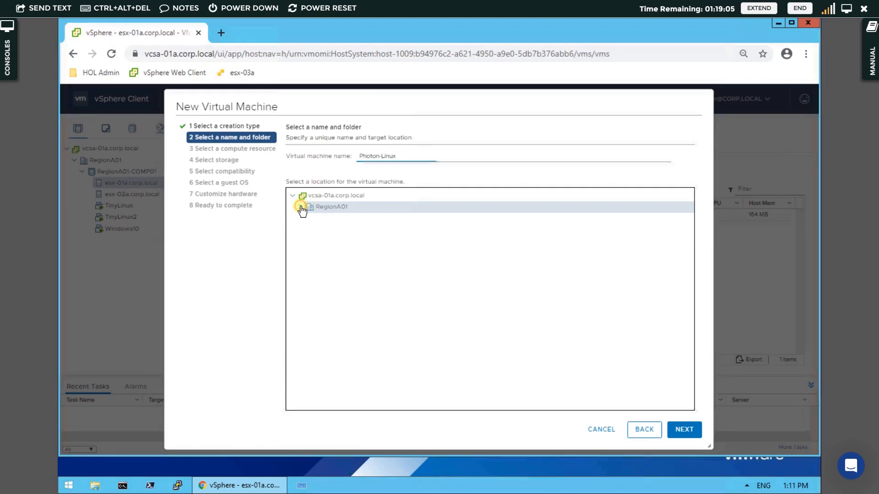
left_click(693, 434)
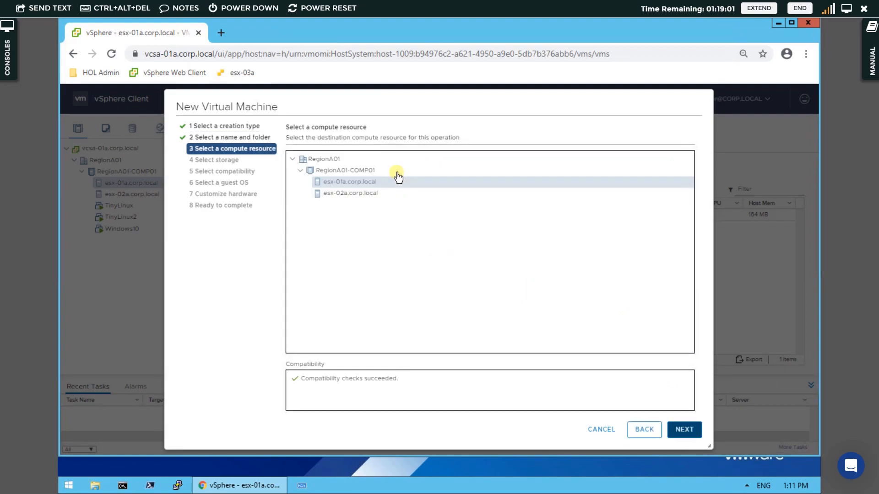
Keep host esx-01a.corp.local as the compute resource and store the VM on datastore ds-iscsi01.
left_click(684, 430)
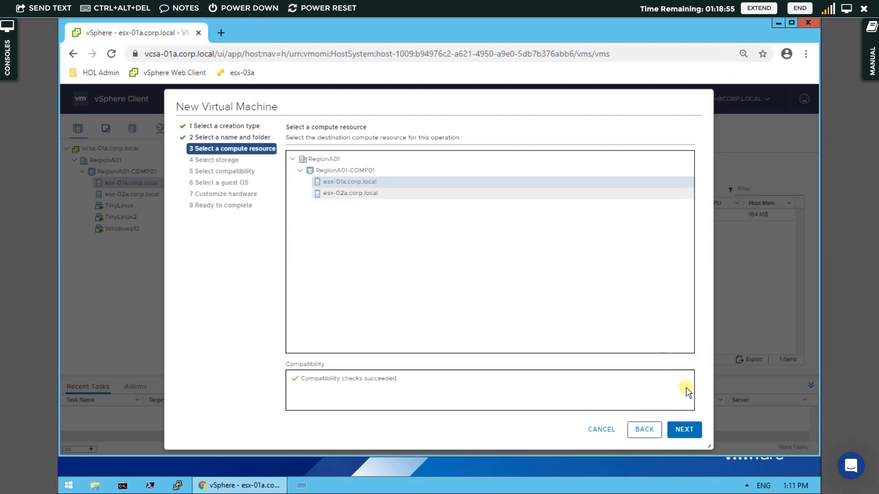
left_click(689, 429)
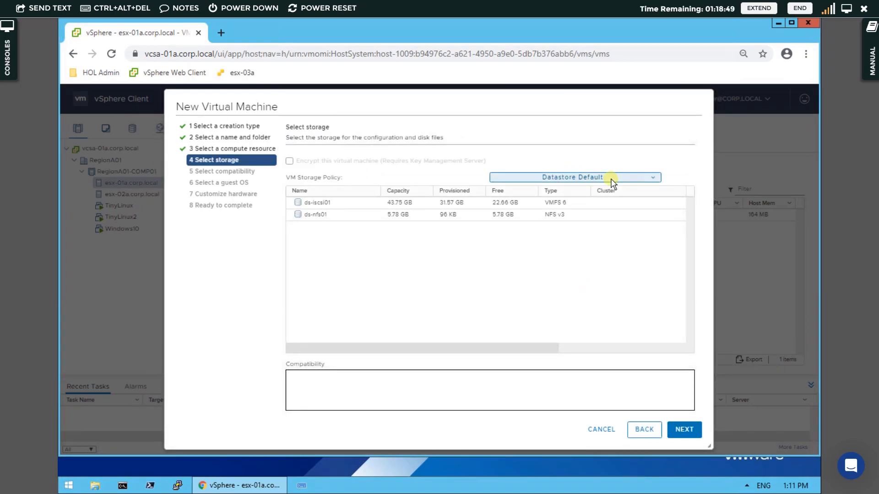
left_click(340, 203)
left_click(687, 431)
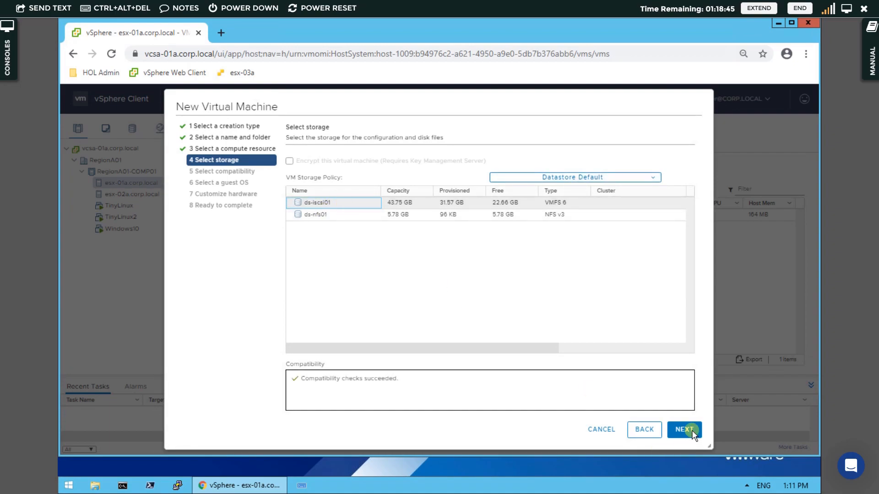
left_click(685, 431)
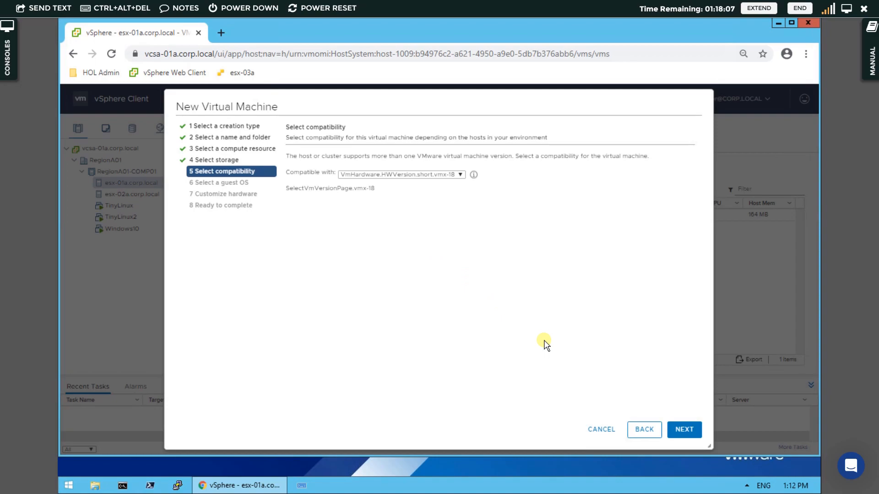
Accept the default compatibility and set the guest OS to Linux, VMware Photon OS (64-bit).
left_click(684, 429)
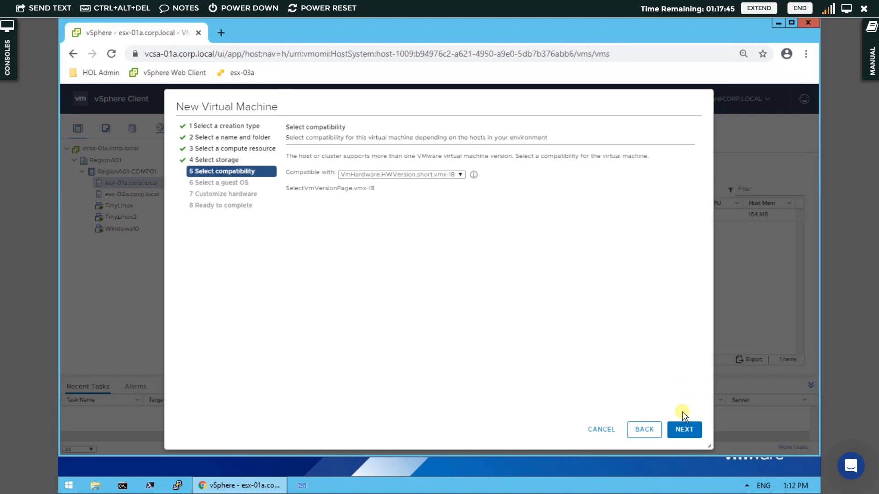
left_click(688, 434)
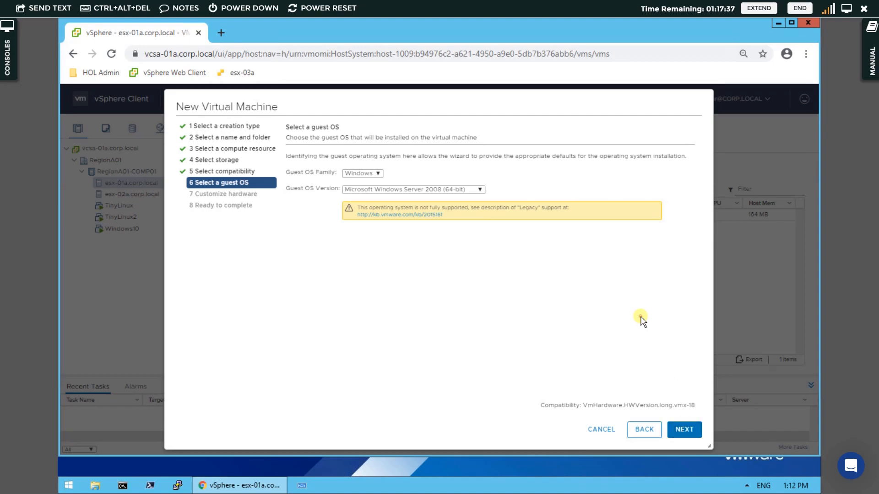
left_click(375, 174)
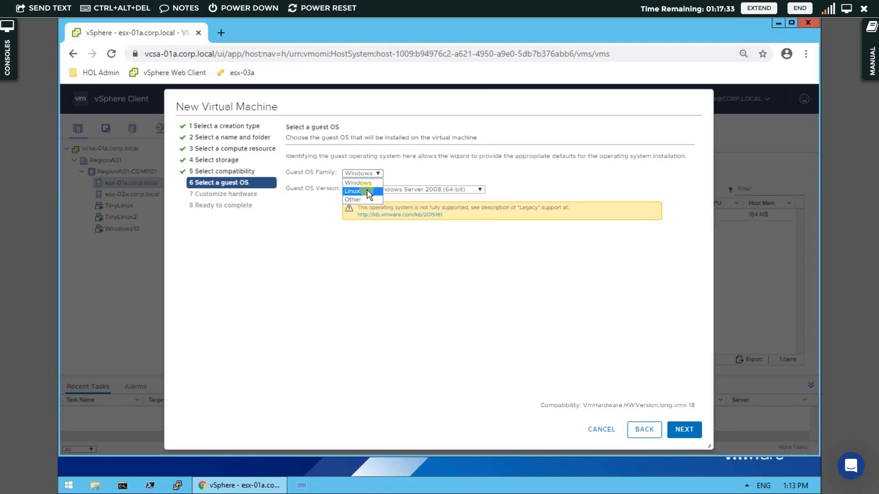
left_click(376, 191)
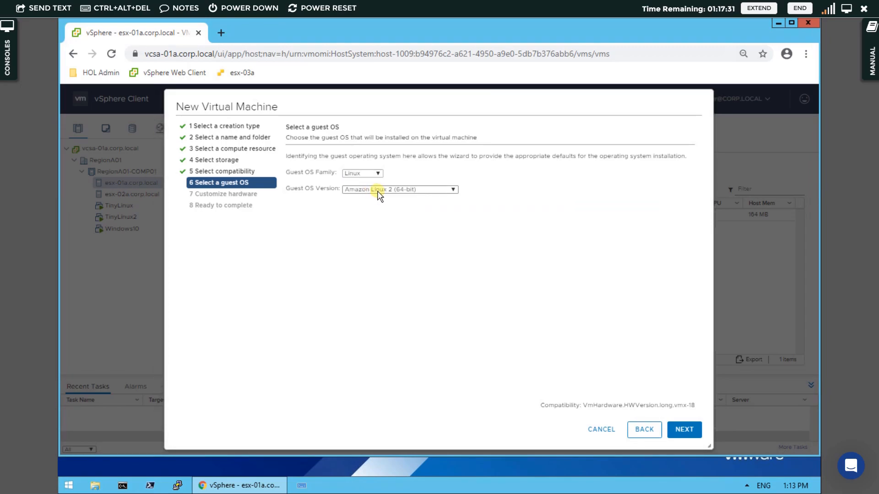
left_click(379, 192)
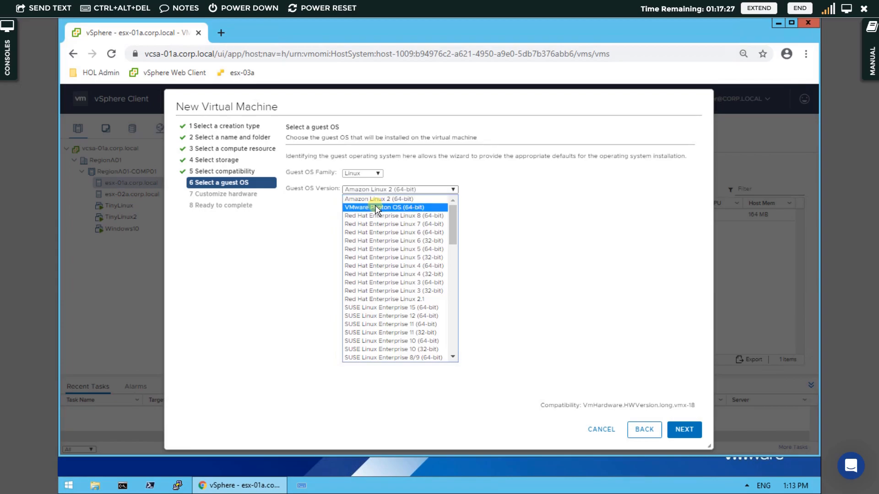
left_click(374, 208)
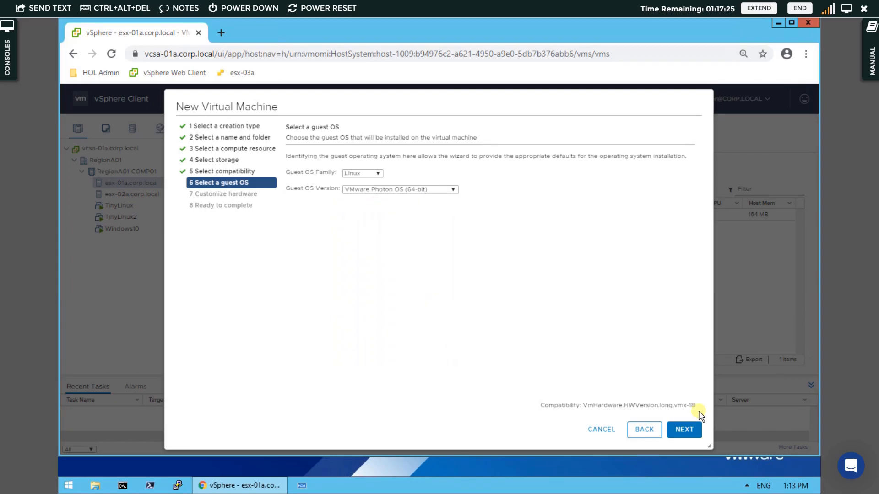
left_click(685, 430)
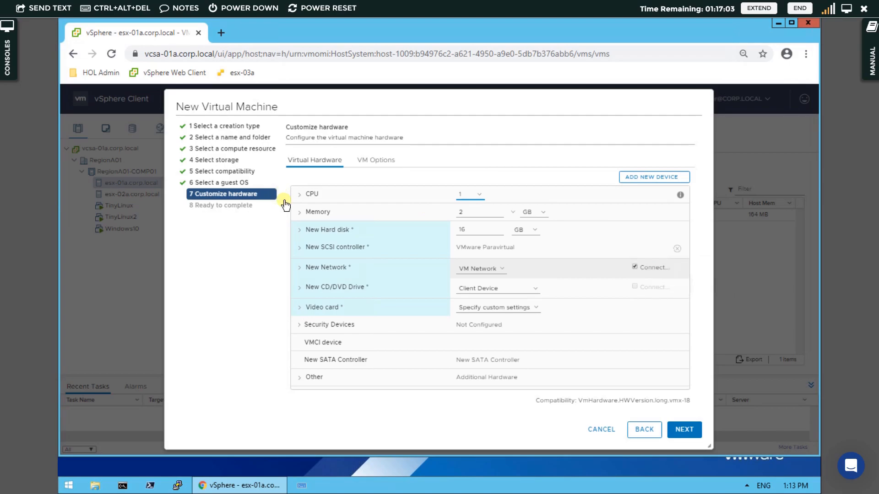
Enable CPU Hot Add in the virtual hardware CPU settings.
left_click(299, 230)
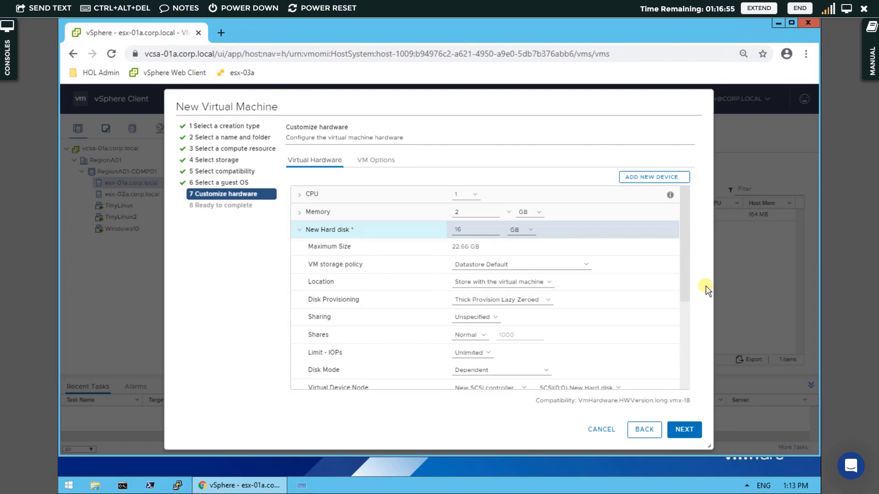
left_click_drag(683, 281, 681, 301)
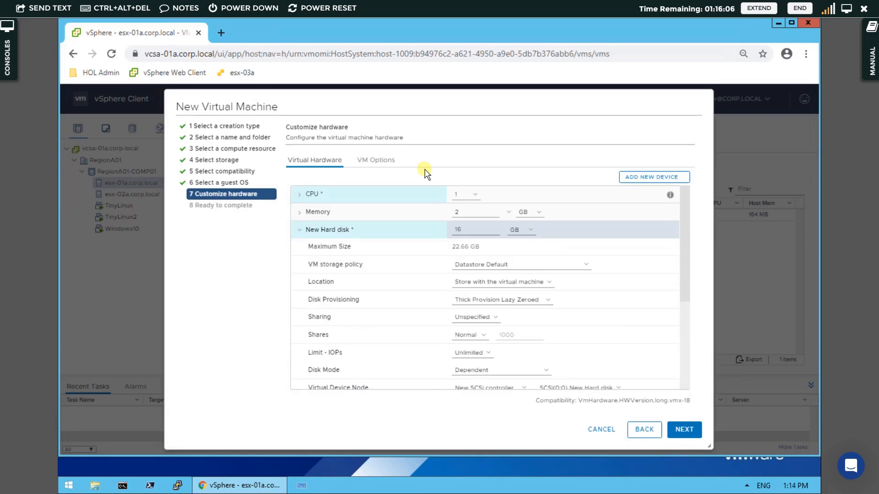
left_click(299, 230)
left_click(300, 195)
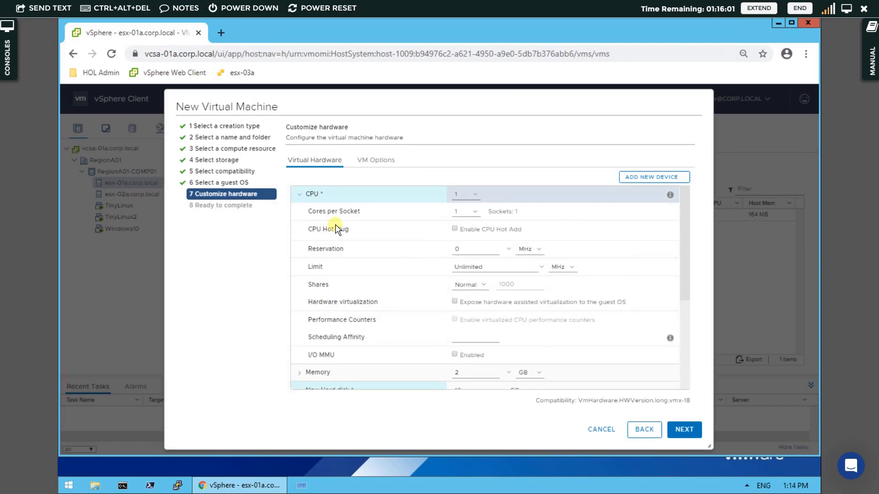
left_click(455, 231)
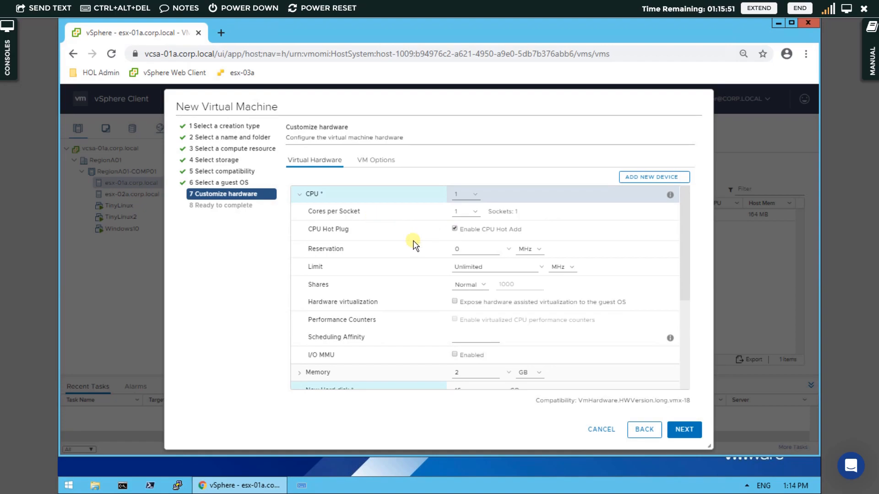
Enable Memory Hot Plug in the virtual hardware memory settings.
left_click(301, 200)
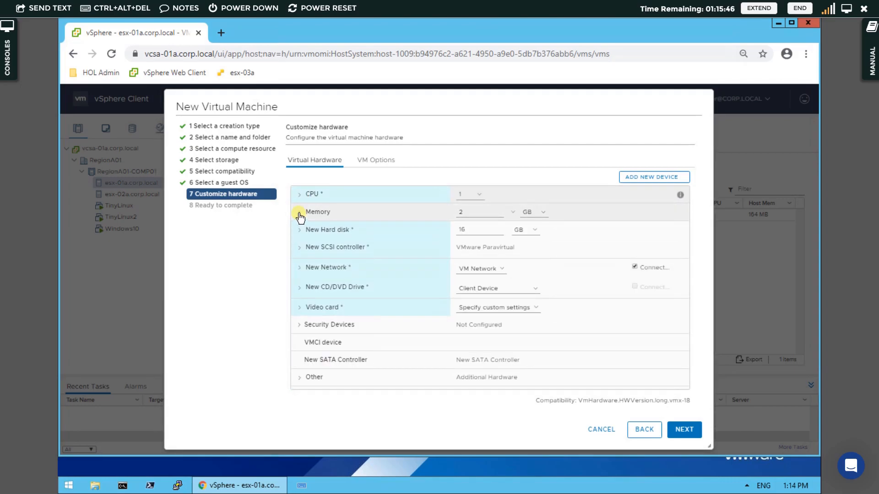
left_click(300, 213)
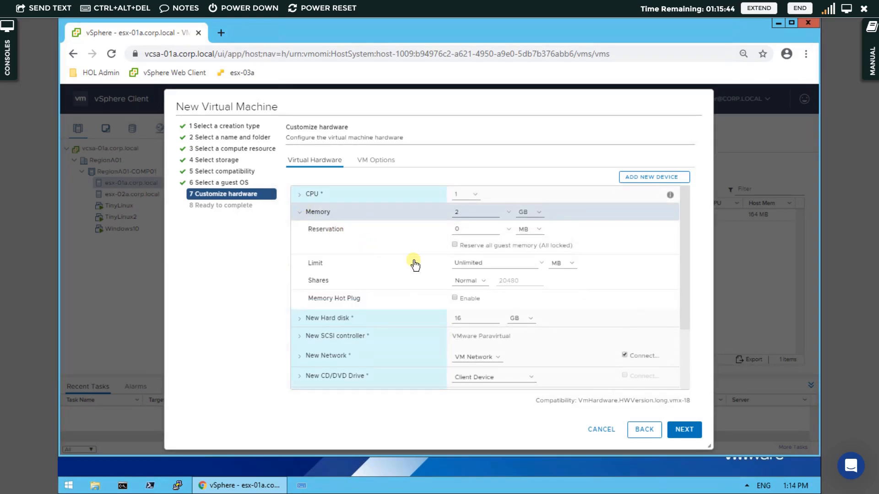
left_click(455, 298)
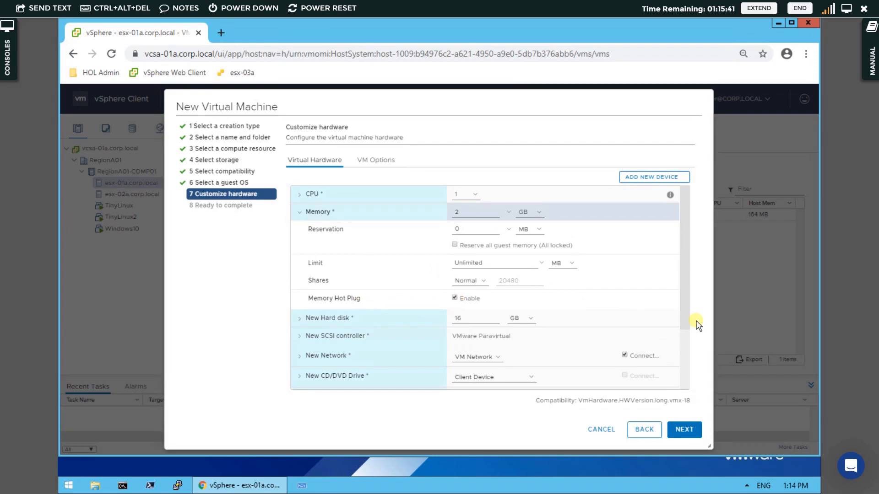
Finish the wizard to create the Photon-Linux virtual machine.
scroll(681, 367, "down", 2)
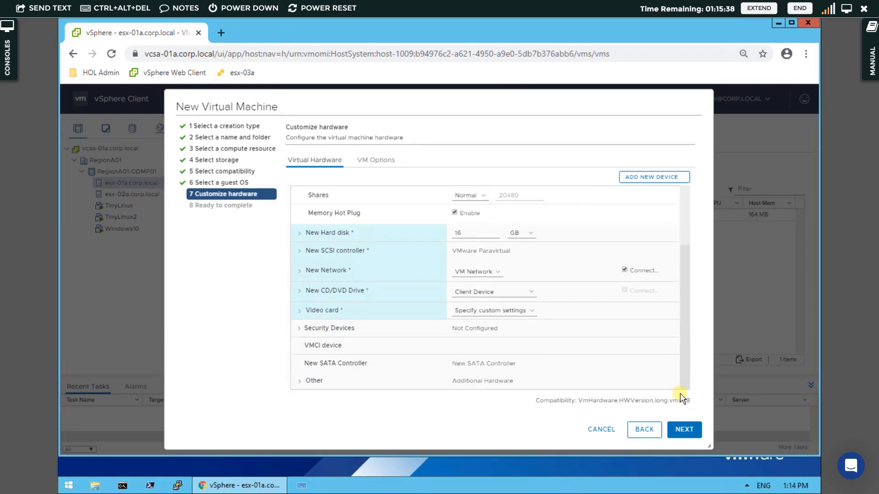
left_click(685, 432)
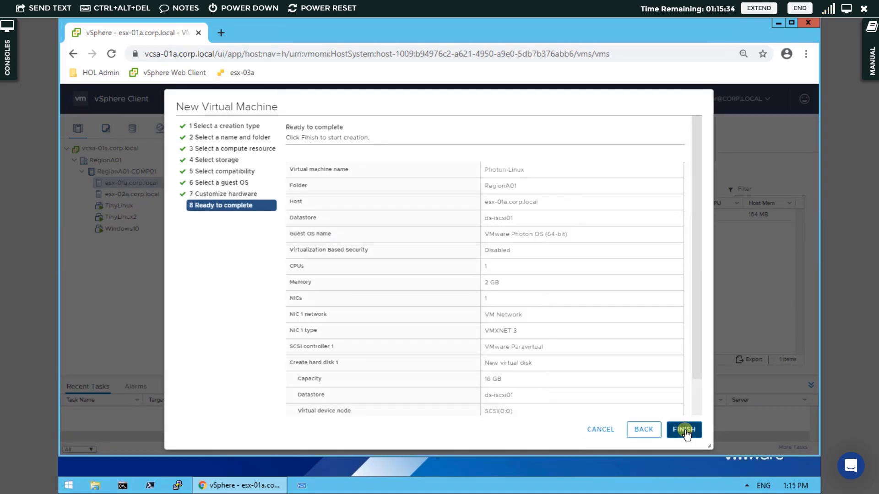
left_click(684, 431)
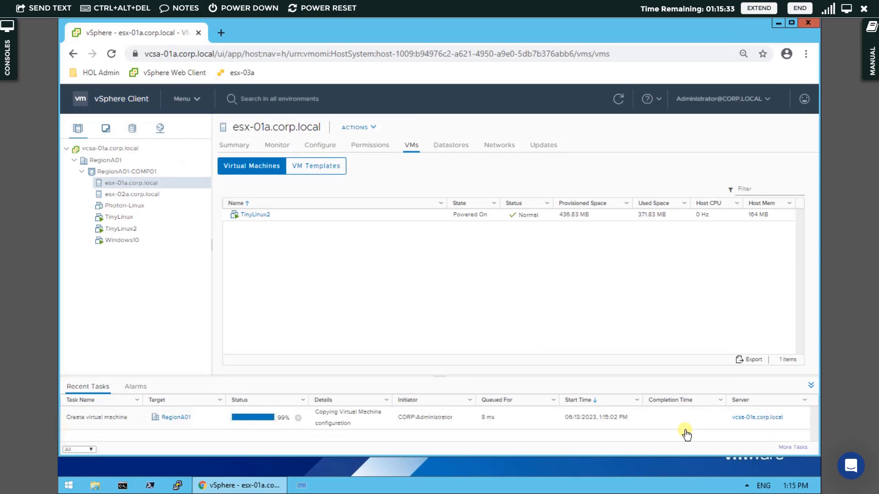
Open Photon-Linux's settings and mount the content library ISO photon-2.0-304b817 on CD/DVD drive 1.
left_click(121, 209)
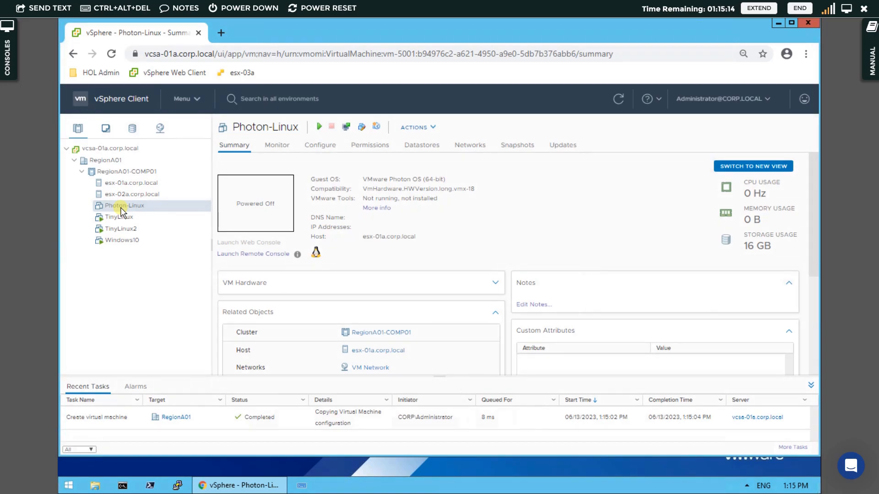
right_click(122, 211)
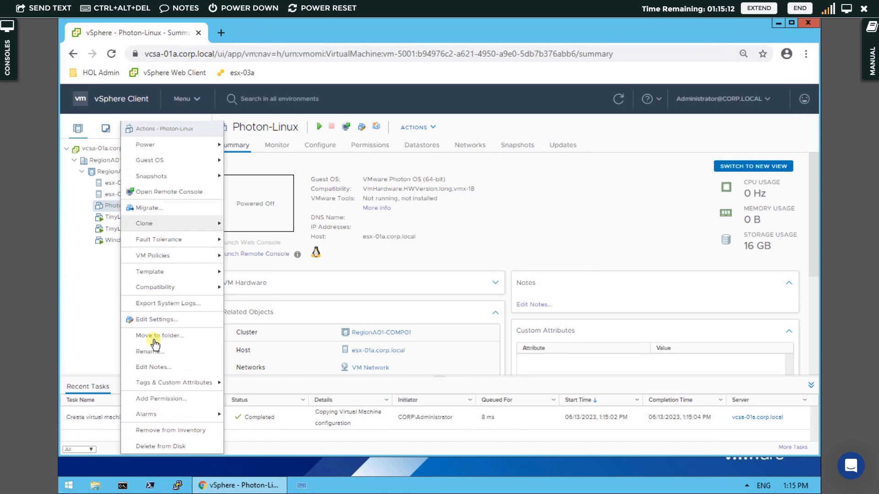
mouse_move(166, 224)
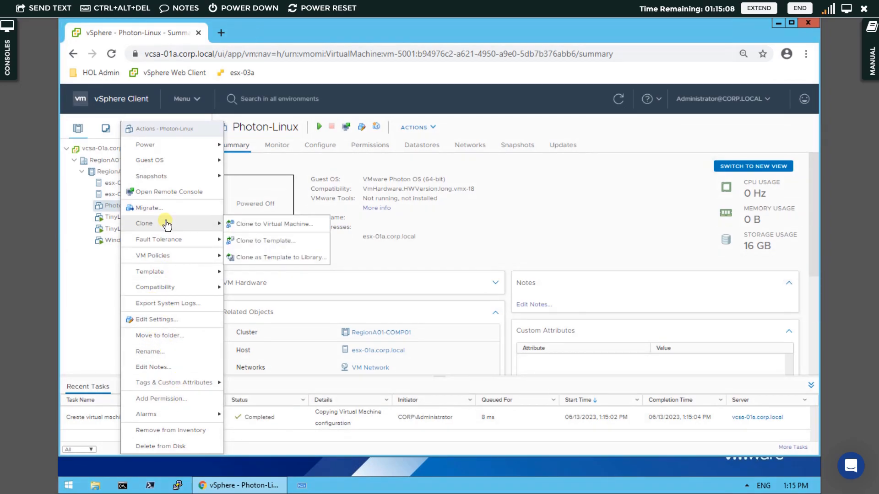
left_click(174, 321)
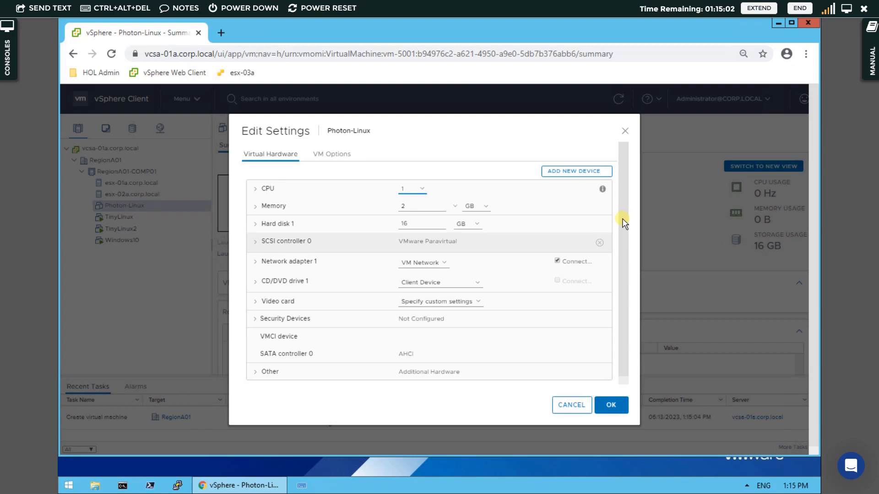
scroll(622, 249, "down", 1)
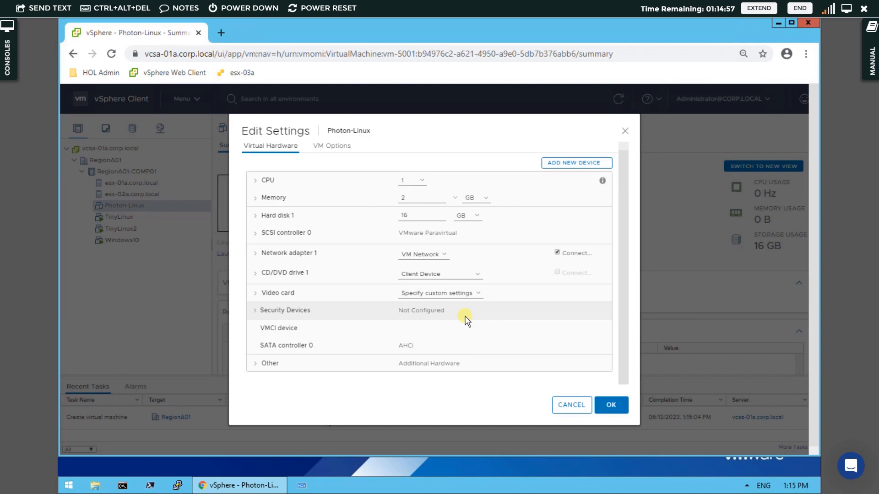
scroll(520, 257, "up", 1)
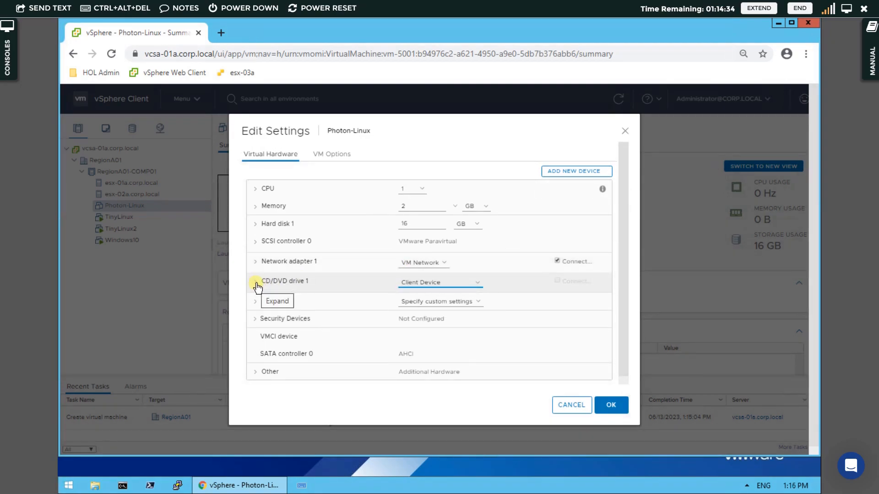
left_click(476, 282)
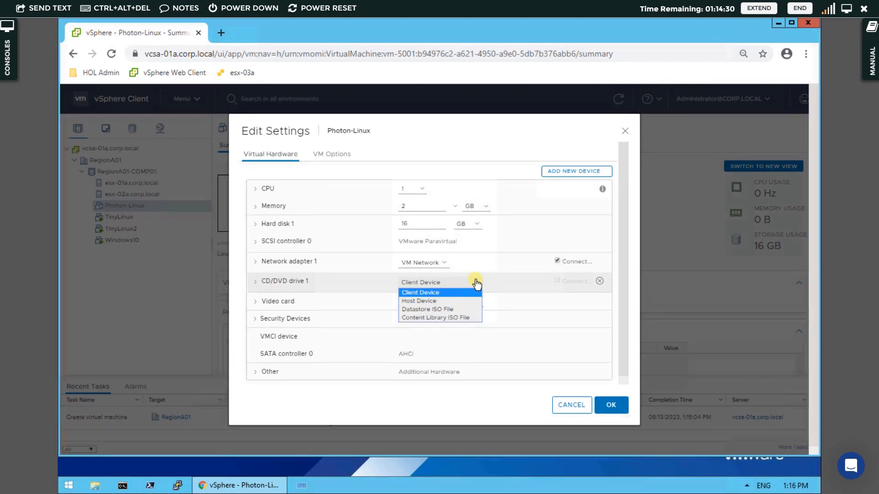
left_click(458, 318)
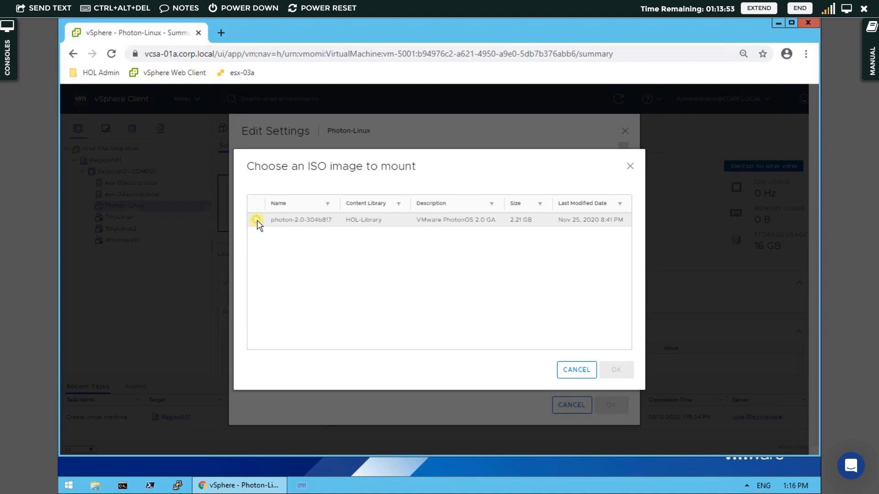
left_click(284, 223)
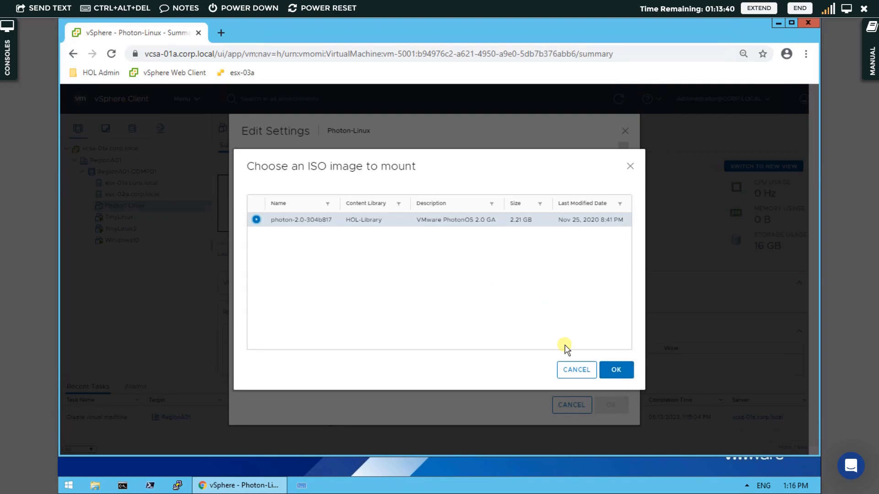
left_click(614, 371)
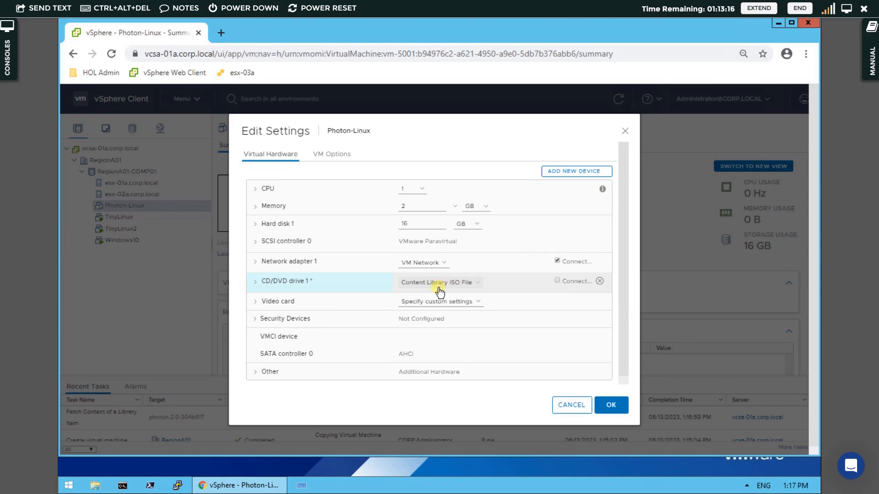
Review the CPU and memory hot-plug settings of the virtual hardware.
left_click(255, 190)
left_click(402, 214)
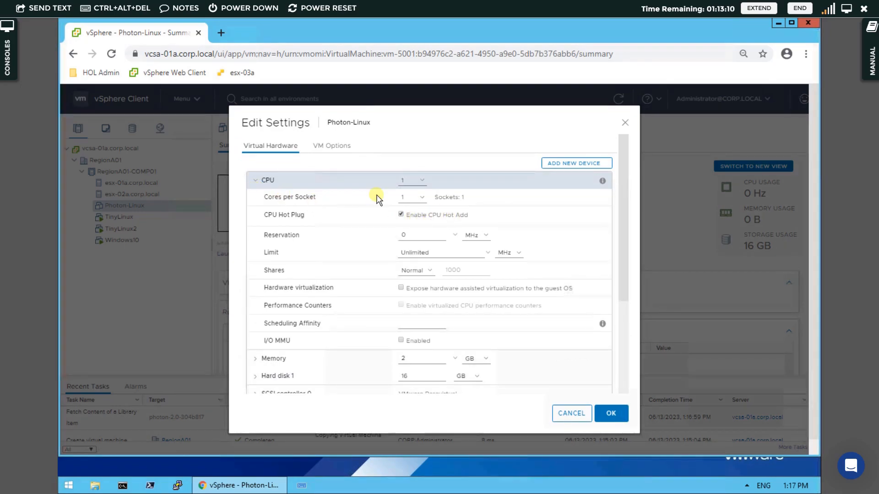
left_click(258, 181)
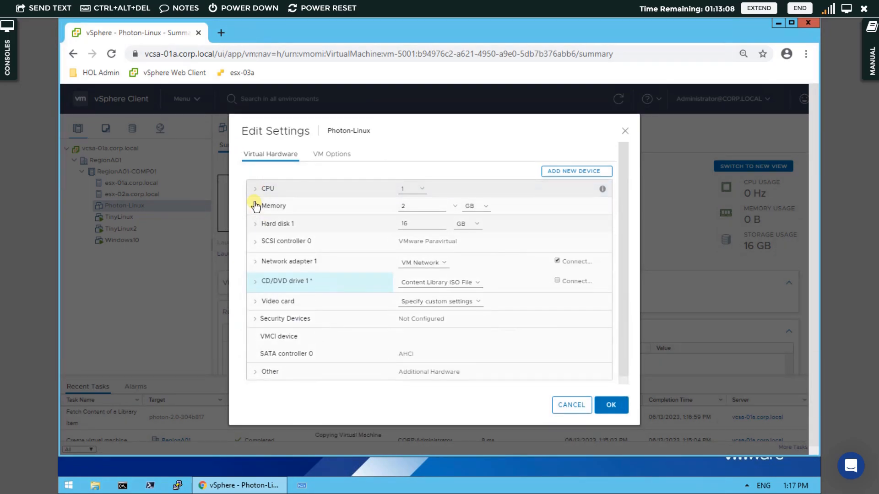
left_click(255, 209)
left_click(401, 284)
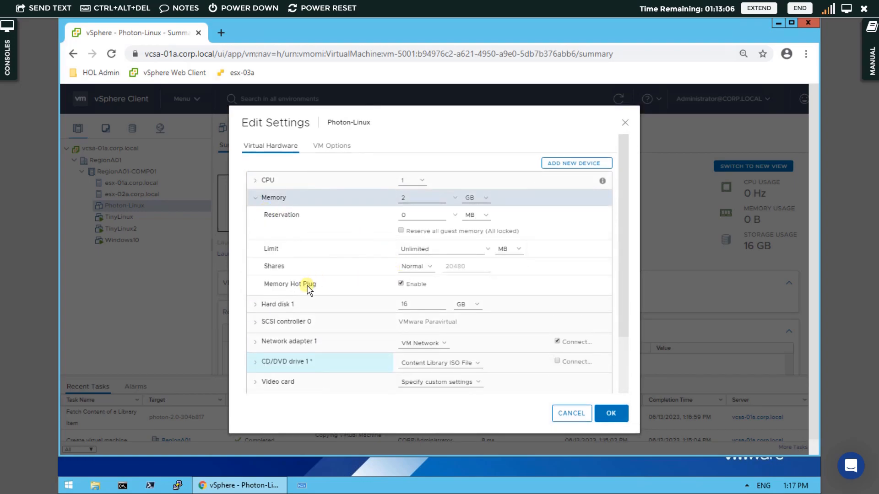
left_click(256, 200)
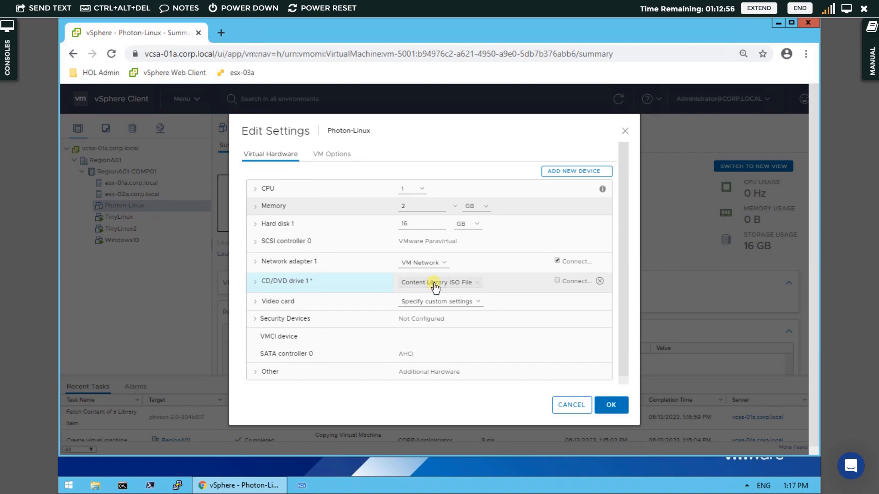
Set CD/DVD drive 1 to connect at power on and save the VM settings.
left_click(479, 284)
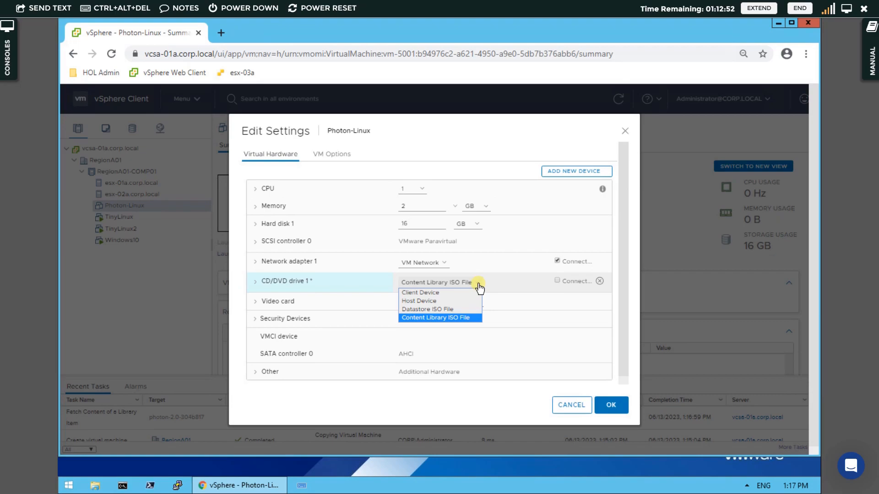
left_click(478, 286)
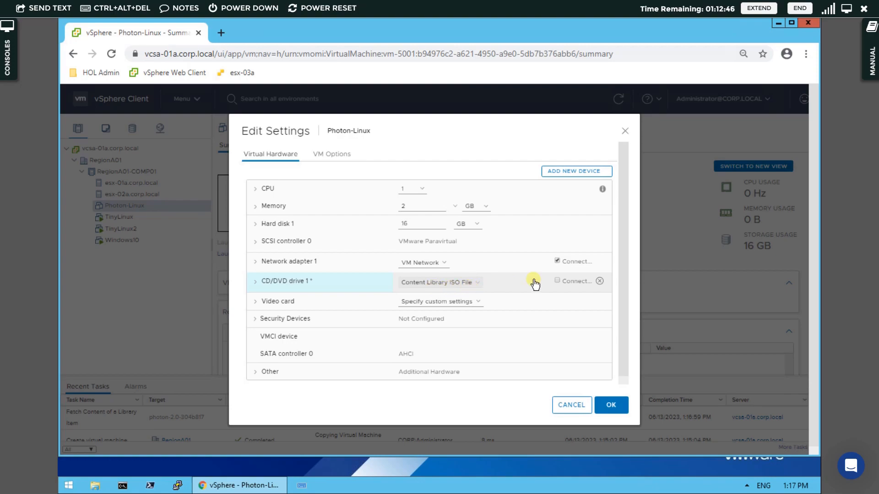
left_click(558, 281)
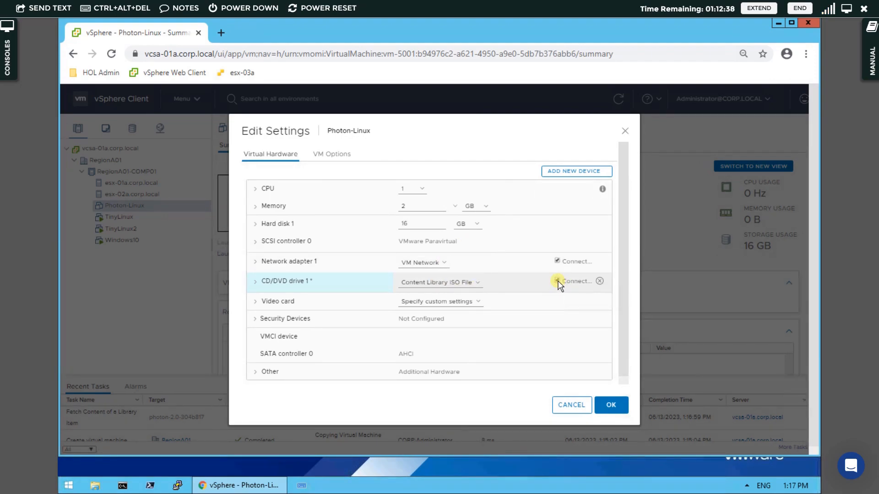
left_click(612, 405)
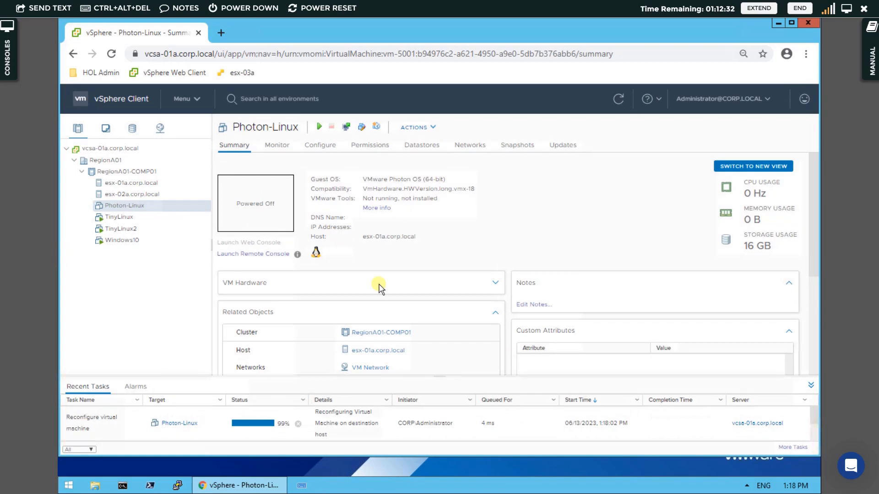
Power on the Photon-Linux virtual machine.
right_click(154, 207)
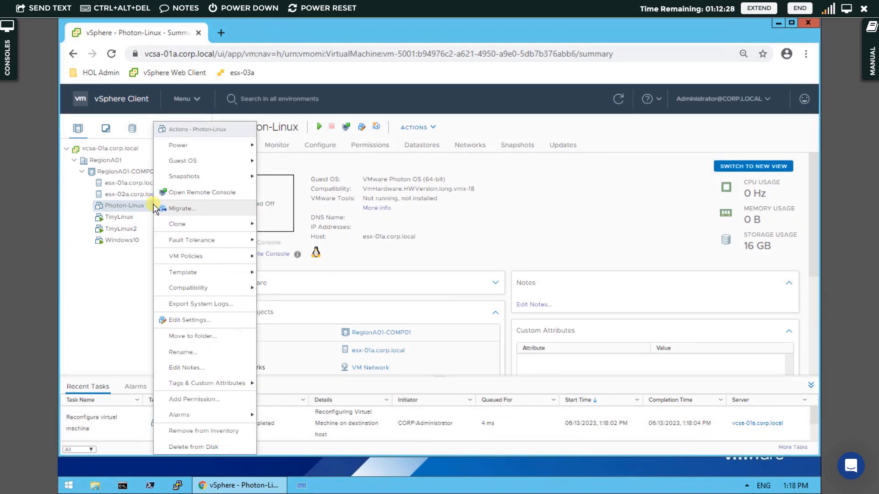
mouse_move(207, 148)
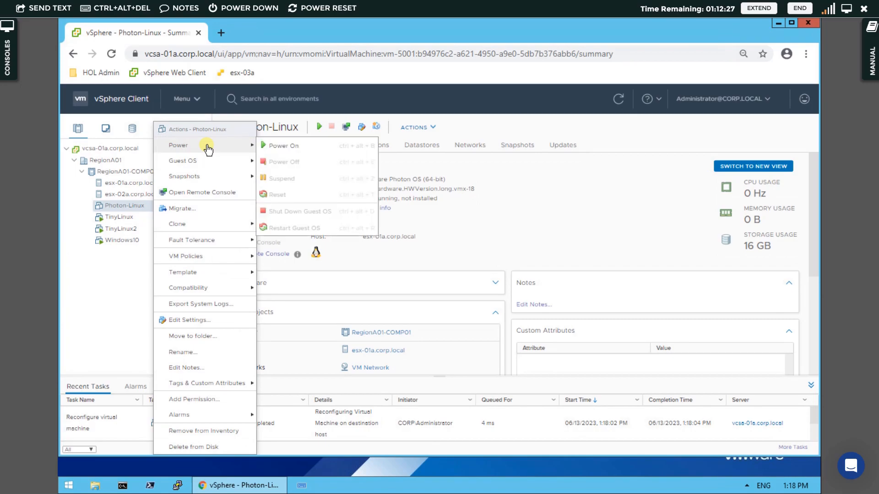
left_click(273, 152)
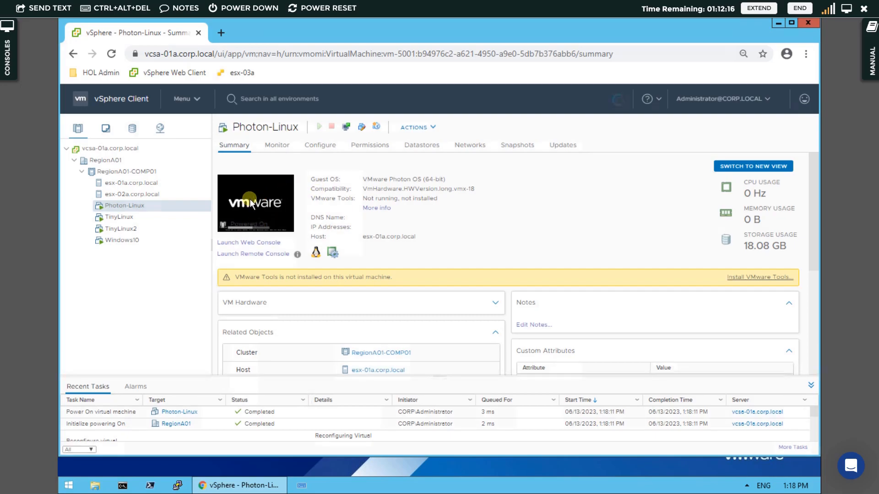
Launch the VM console using VMware Remote Console (VMRC).
left_click(254, 222)
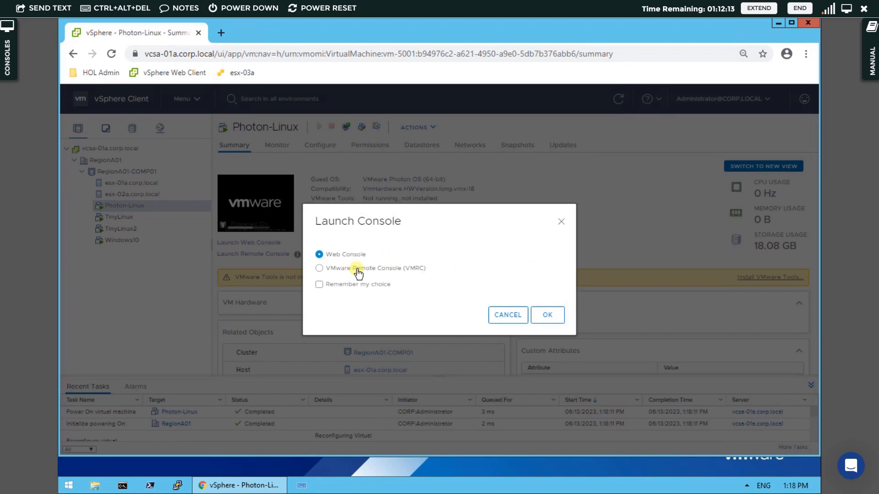
left_click(393, 269)
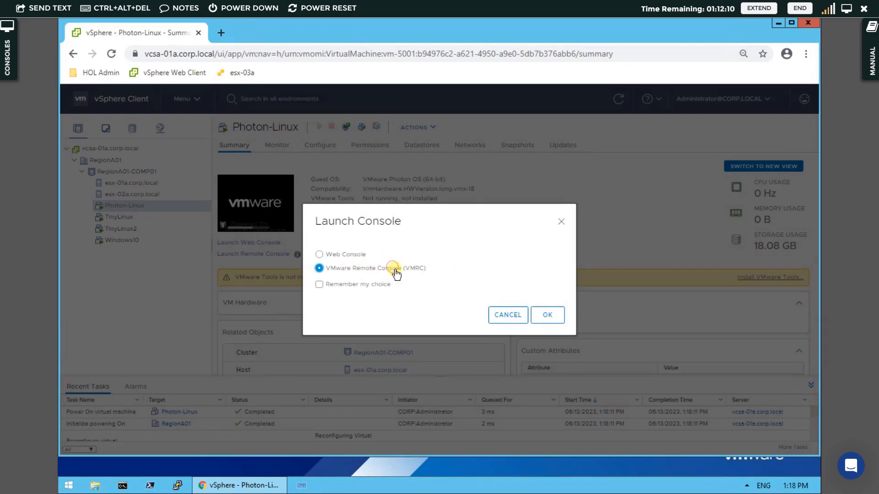
left_click(541, 315)
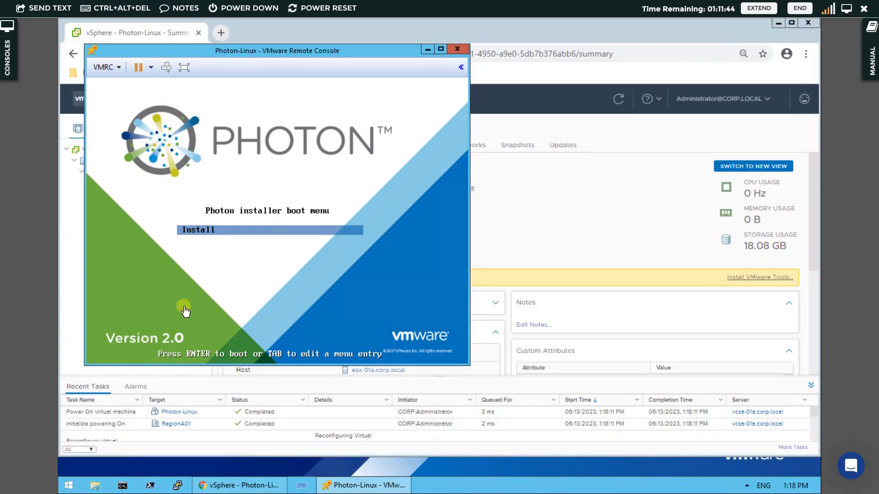
Boot the Install entry of the Photon installer and accept the license agreement.
left_click(305, 228)
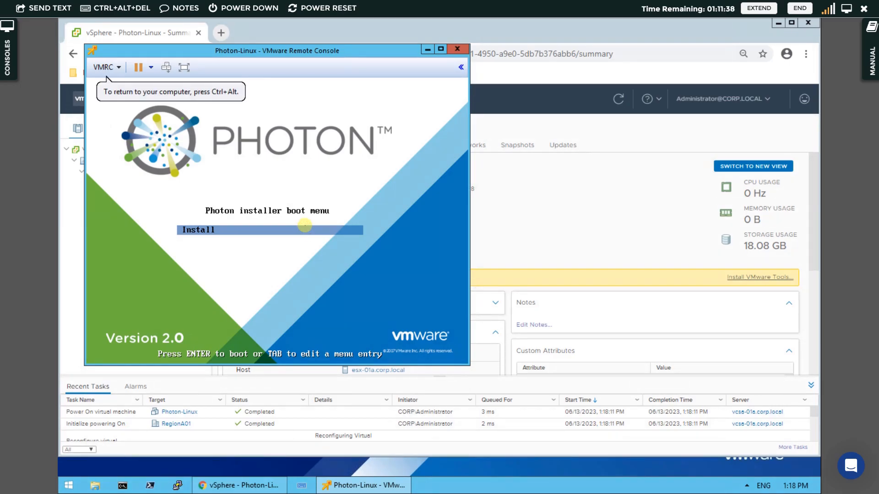
key("Return")
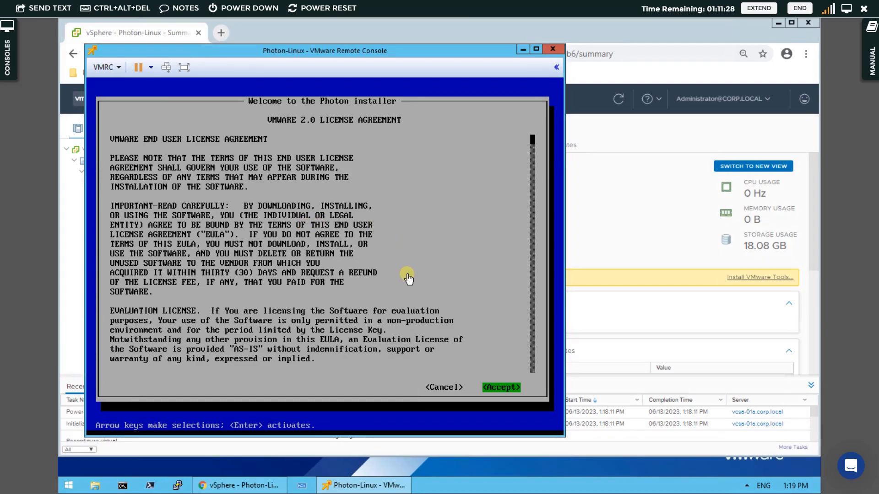
left_click(493, 371)
key("Return")
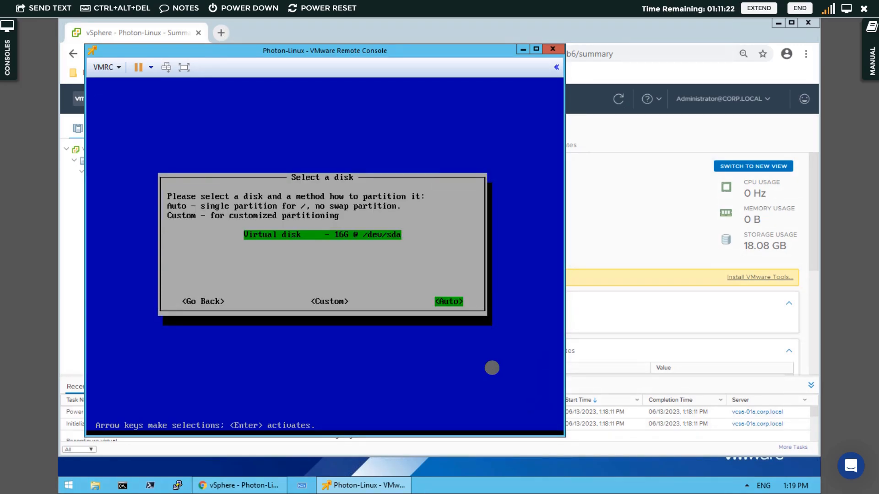
Partition the 16G virtual disk automatically, confirm erasing it, and choose the Photon Minimal installation.
key("Return")
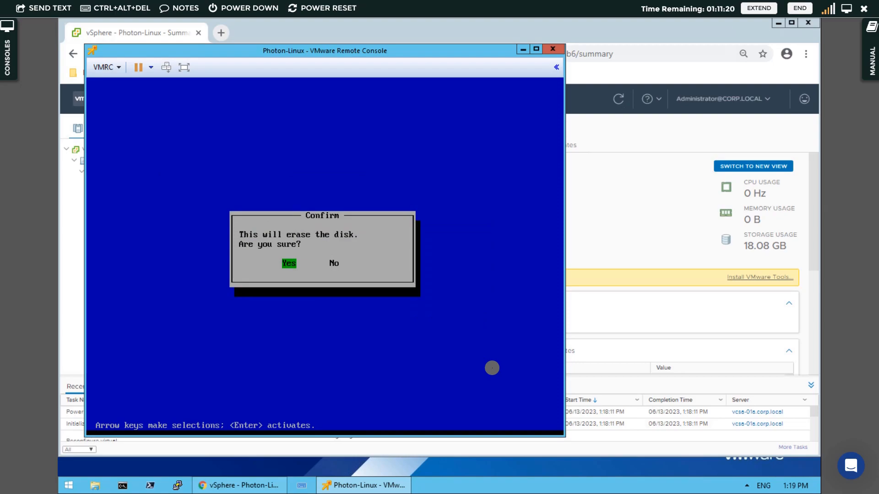
key("Return")
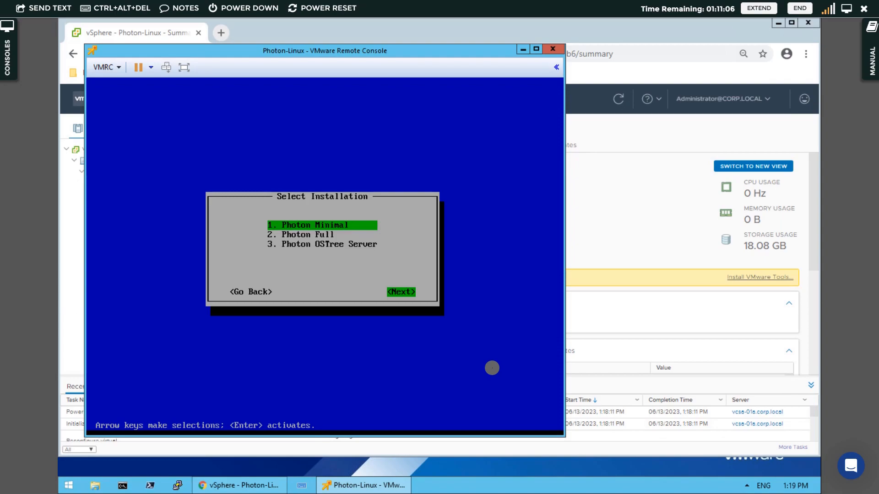
key("Return")
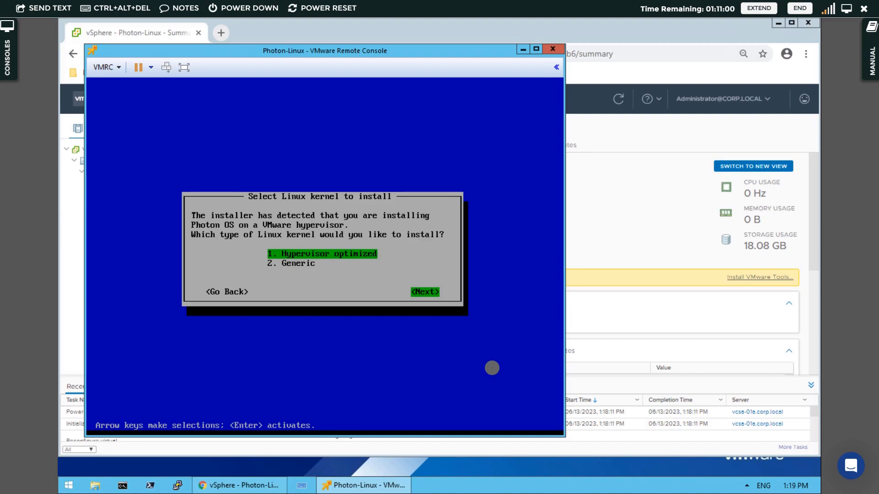
Select the Hypervisor optimized kernel and keep the default hostname.
key("Return")
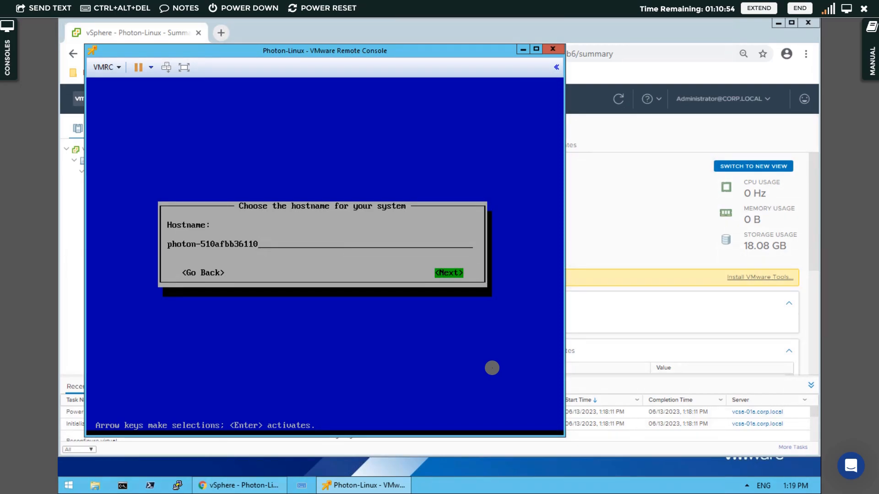
key("Return")
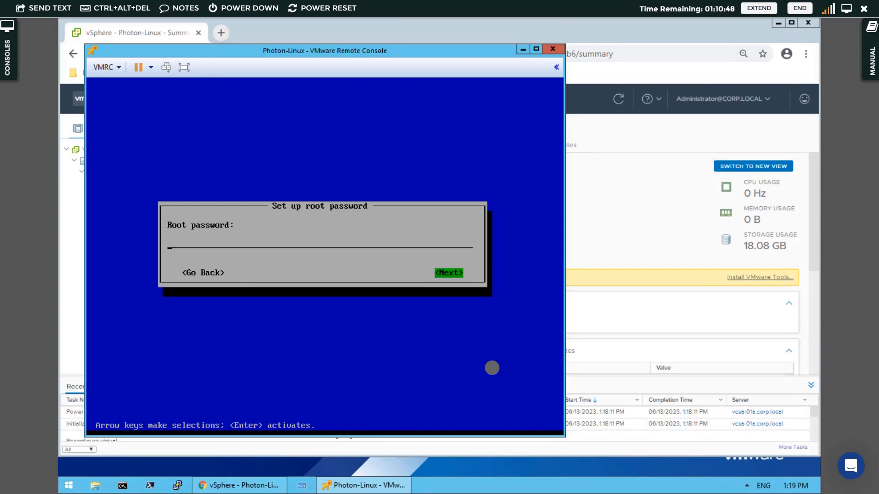
Try to set the root password, then clear the root password field.
type("*****")
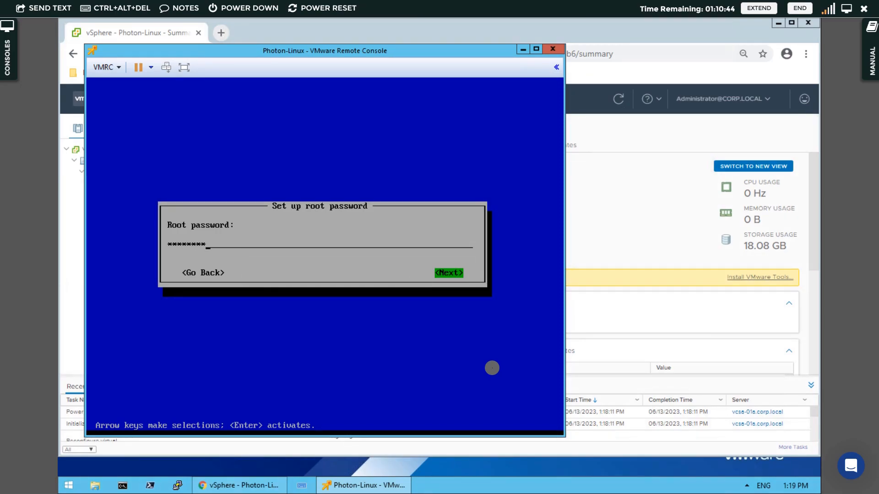
key("Return")
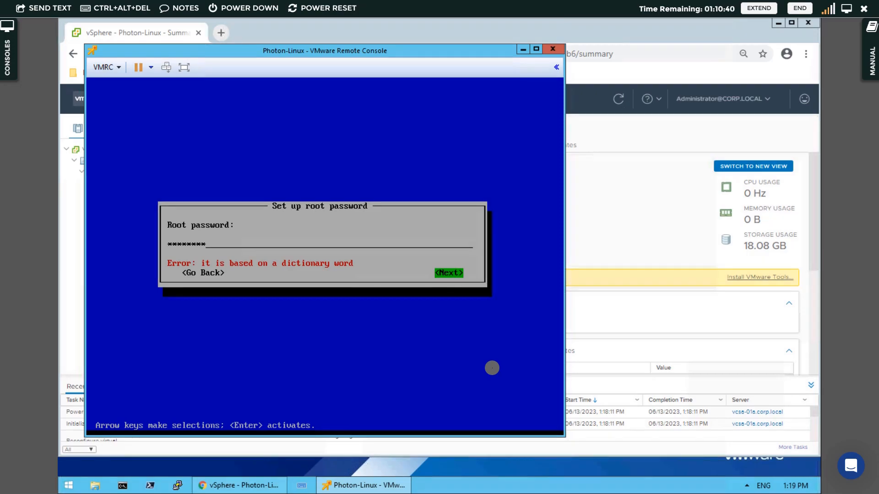
key("BackSpace")
key("BackSpace")
key("BackSpace")
key("BackSpace")
key("BackSpace")
key("BackSpace")
key("BackSpace")
key("BackSpace")
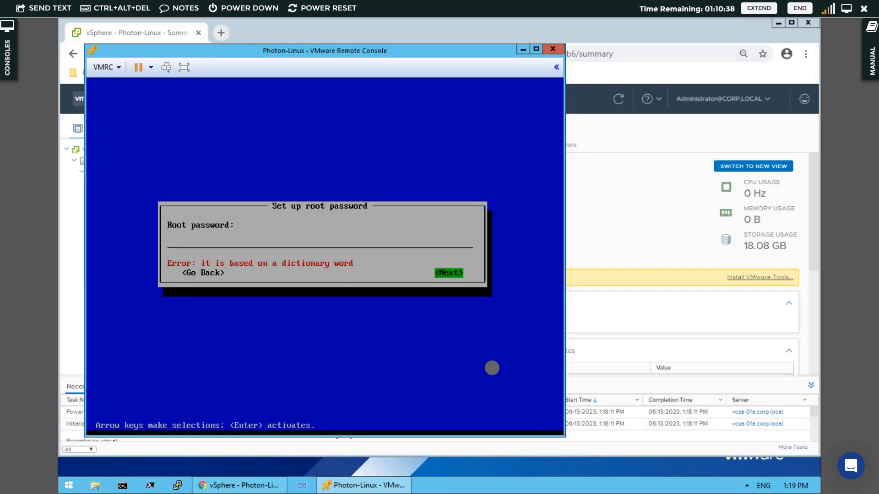
Set and confirm the root password to run the installation, then continue to boot the installed Photon OS.
type("********")
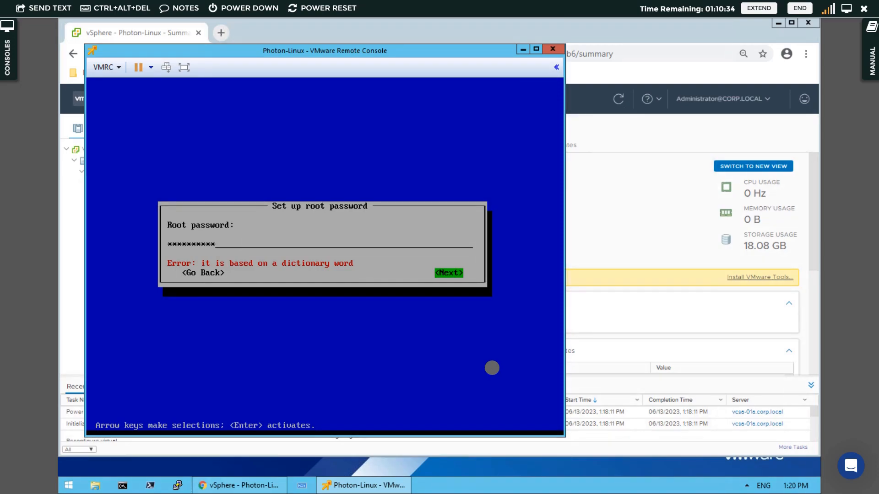
key("Return")
type("********")
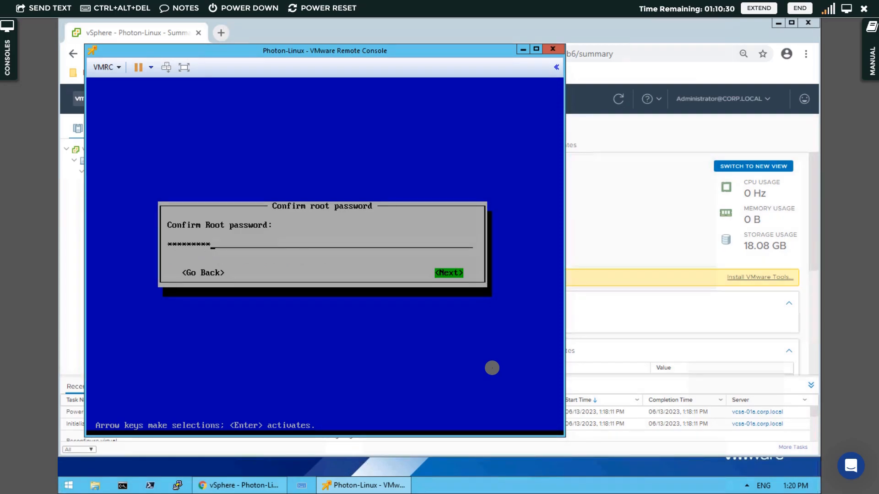
key("Return")
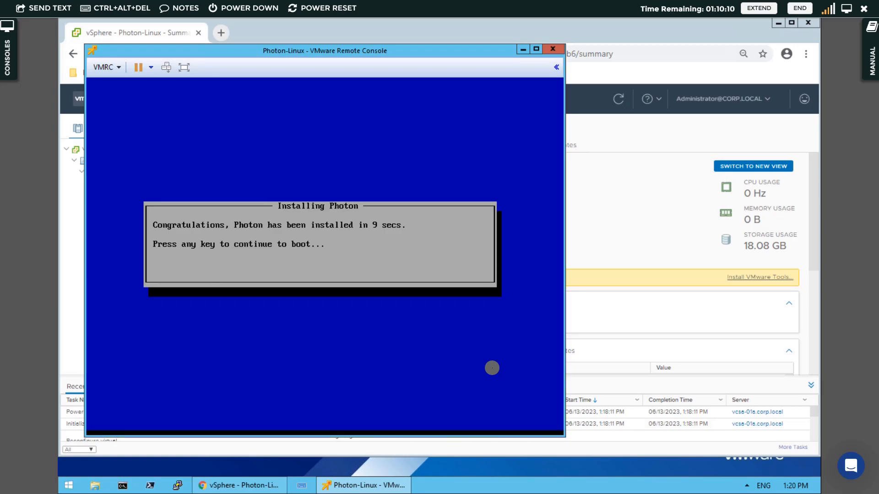
left_click(492, 368)
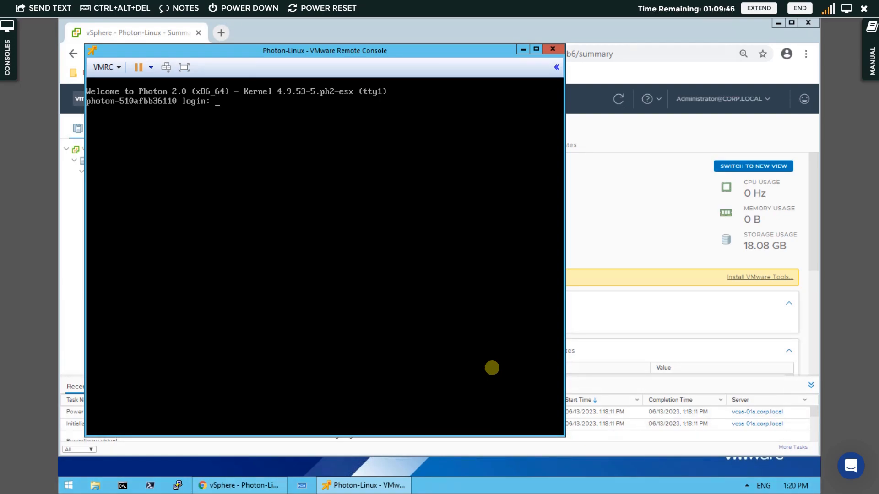
Log in to the console as root with the root password, then close the remote console window.
type("roo")
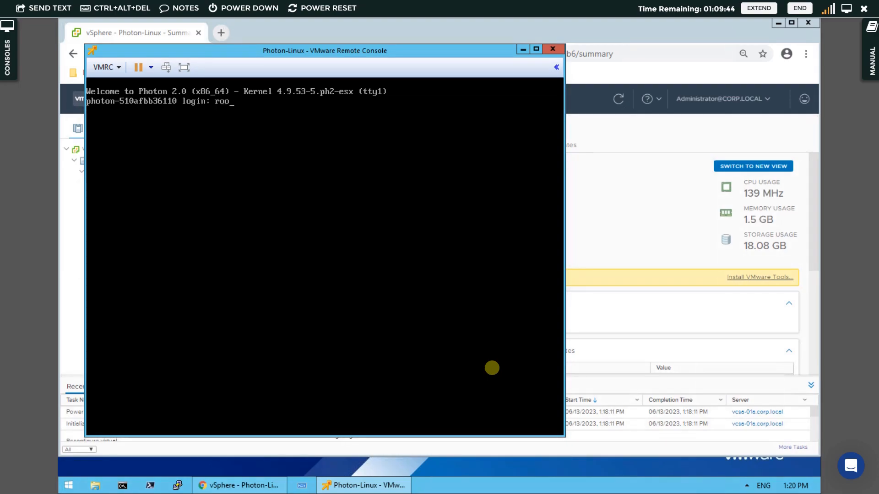
type("t")
key("Return")
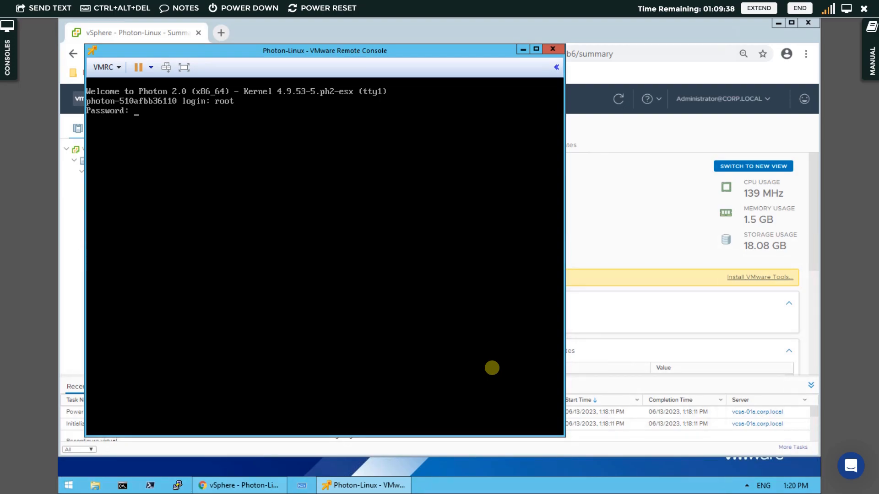
key("Return")
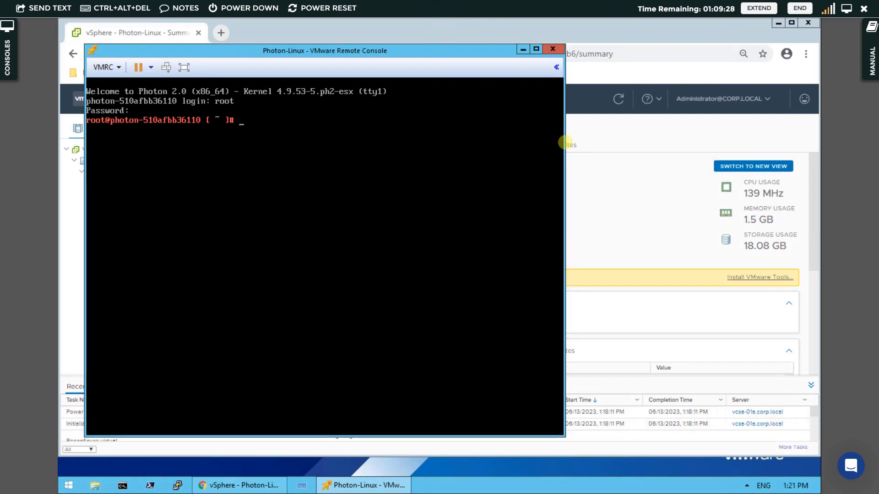
left_click(558, 51)
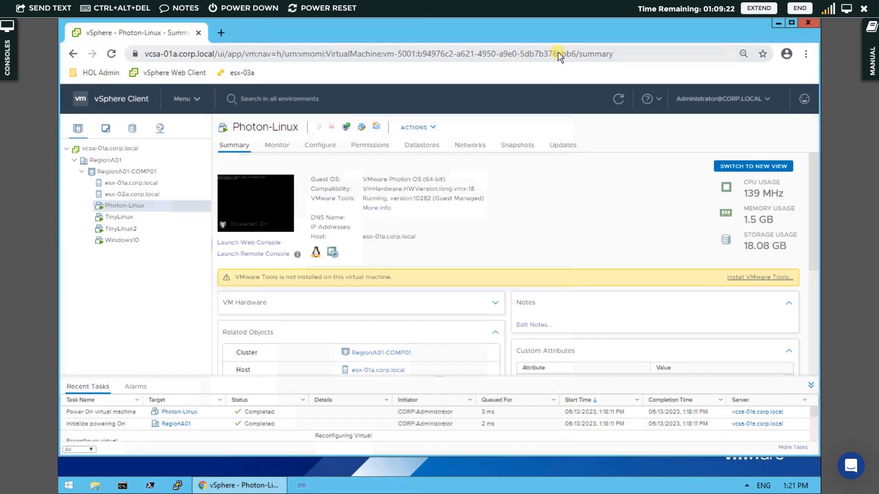